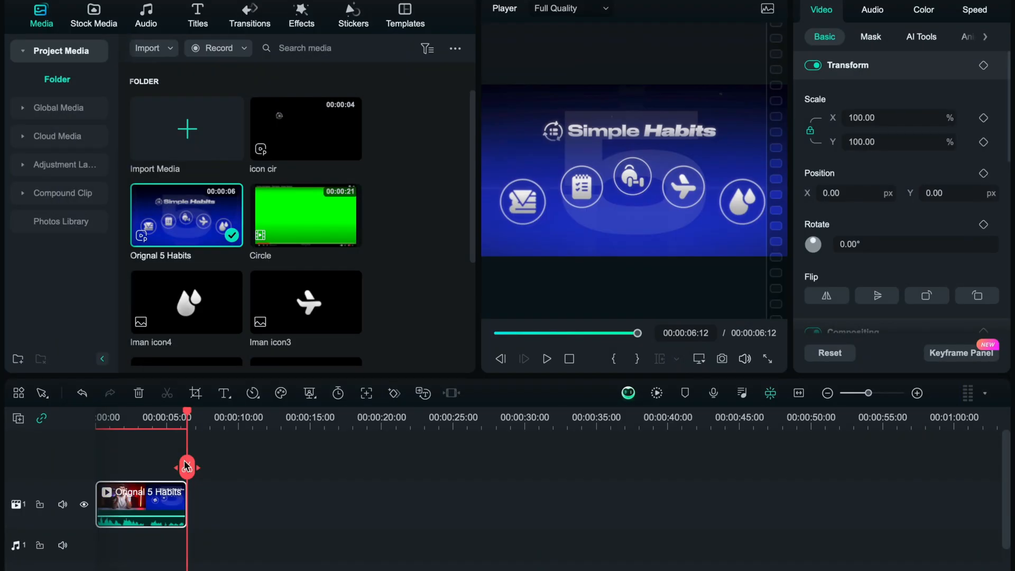
Play the Orignal 5 Habits clip from its beginning to review the reference animation.
click(917, 393)
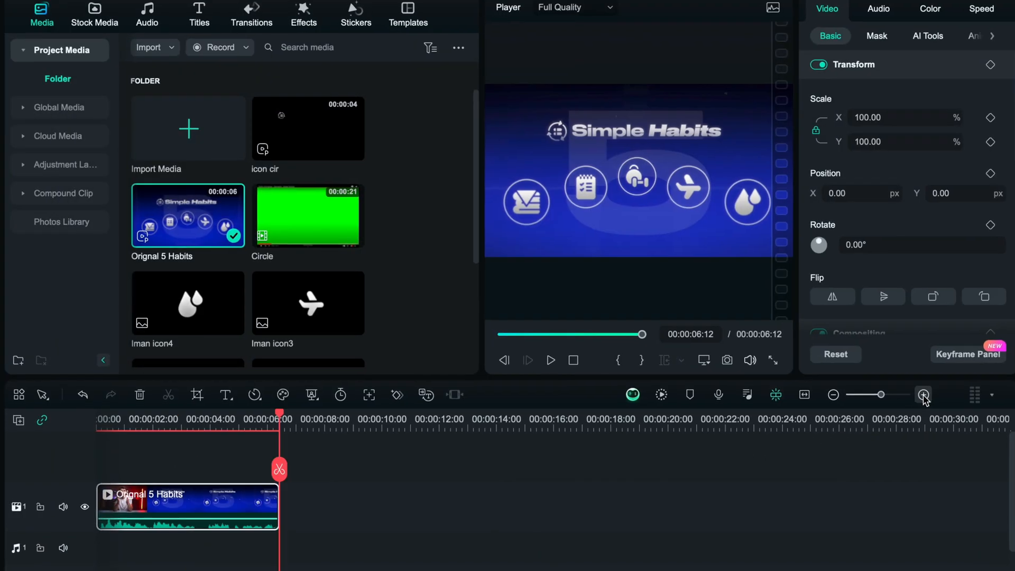
click(917, 393)
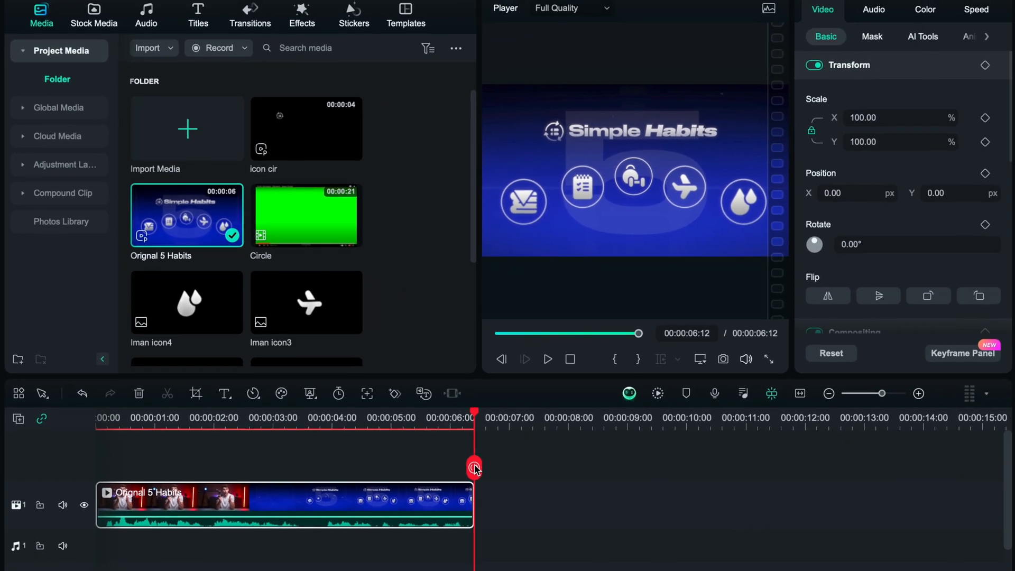
drag(598, 545, 116, 518)
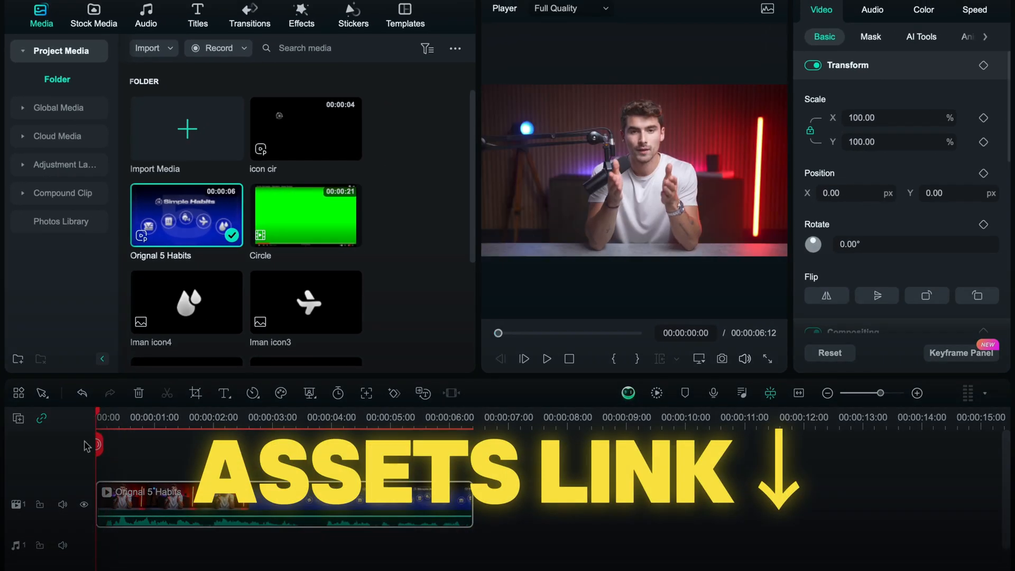
key(space)
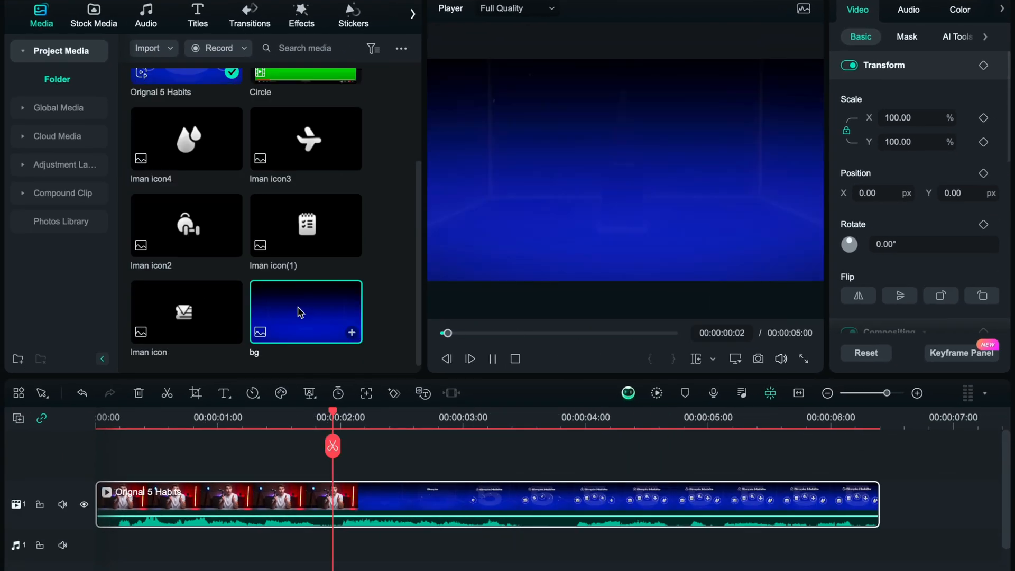
Place the bg image on the track above Orignal 5 Habits from 00:00:01:28 and remove the part beyond that clip's end.
drag(296, 310, 881, 474)
click(881, 470)
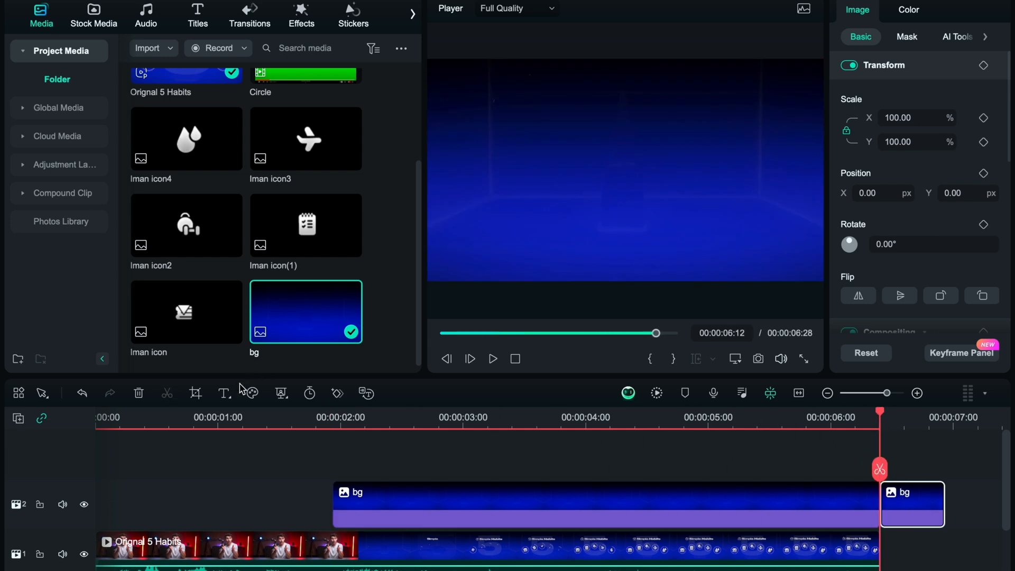
key(Delete)
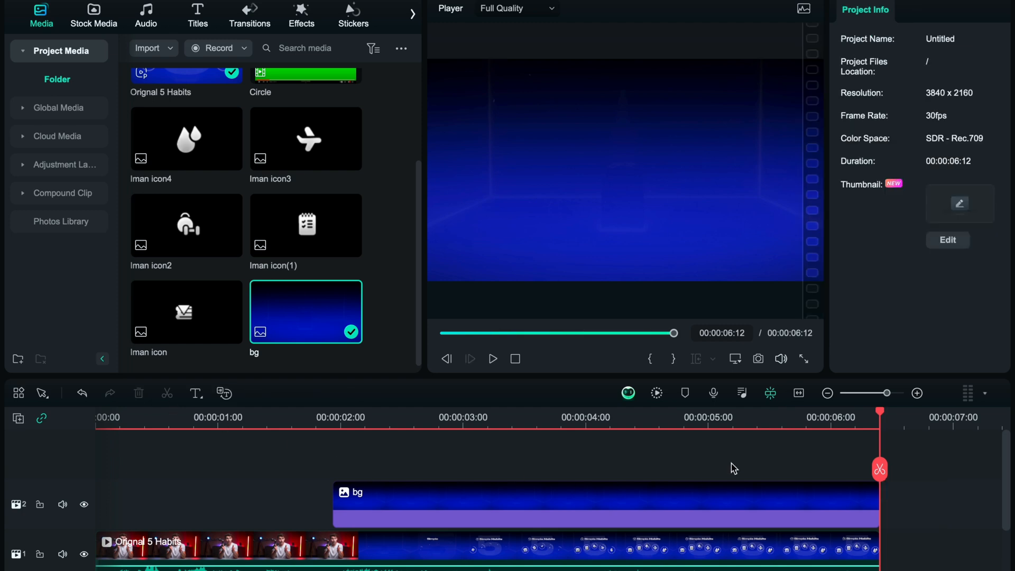
Add a Transform keyframe at the start of the bg clip, at 00:00:01:28.
drag(884, 474, 357, 468)
click(378, 511)
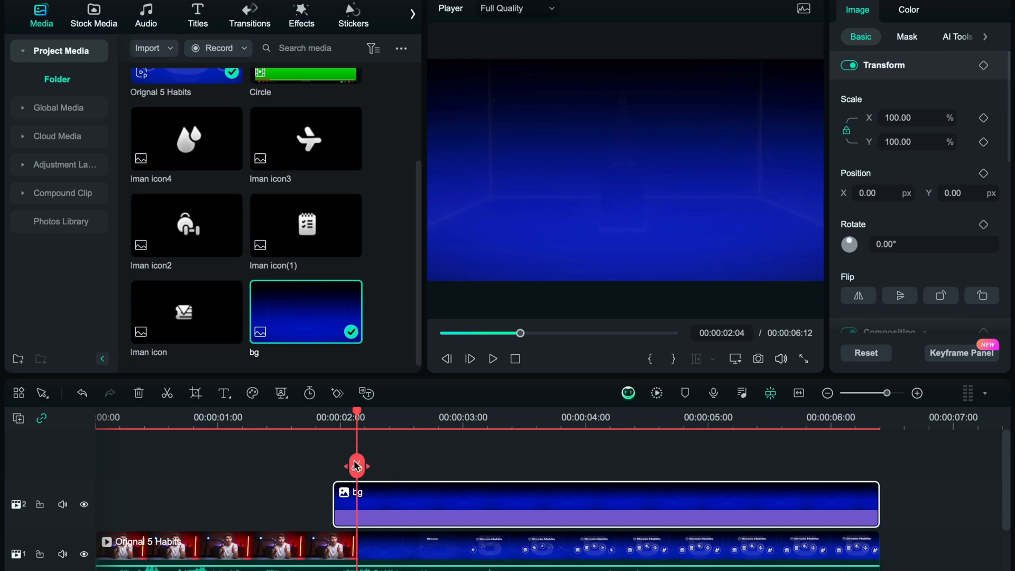
drag(357, 467, 333, 447)
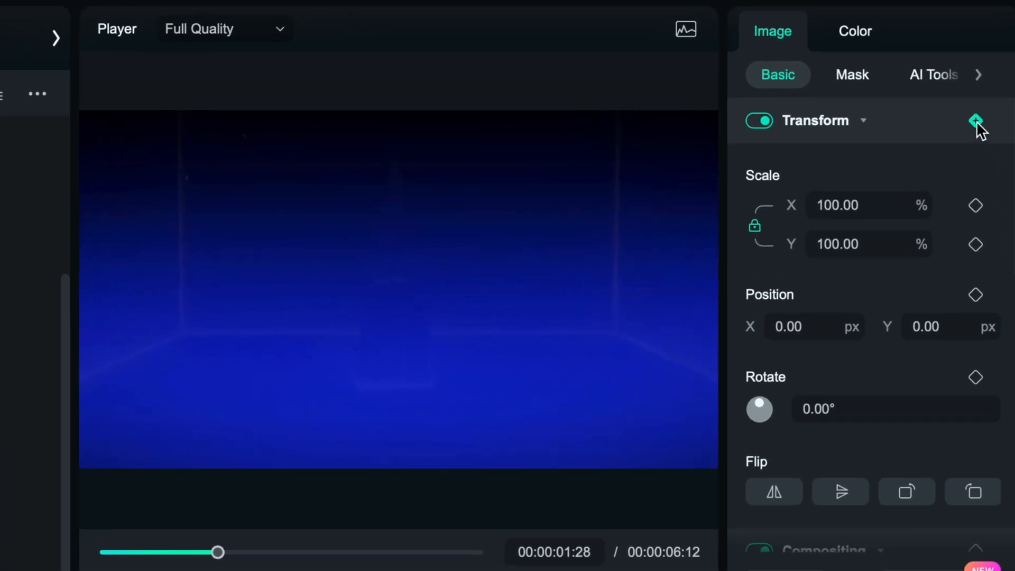
click(983, 65)
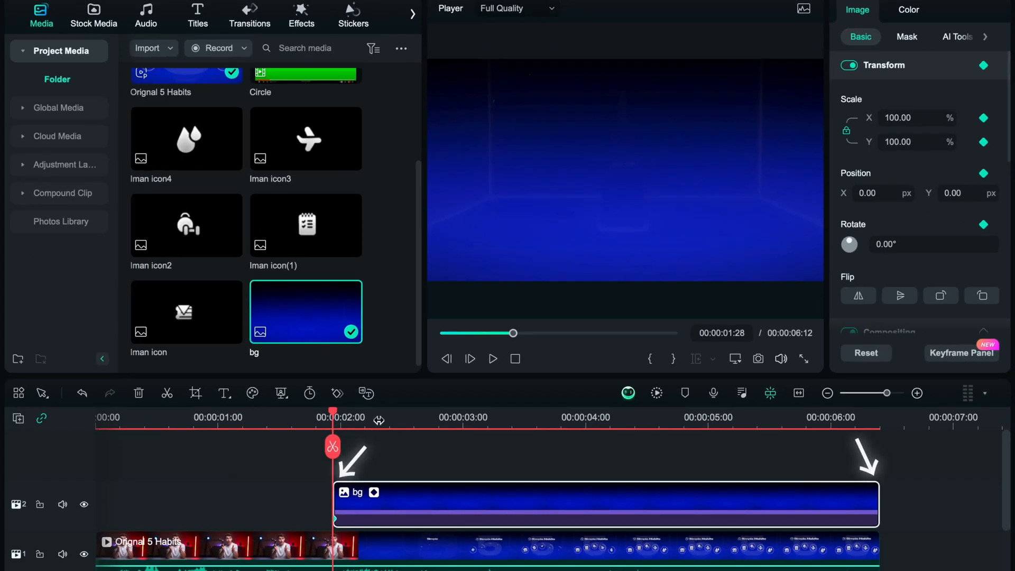
Add a Transform keyframe at the bg clip's end, 00:00:06:12, enlarge its scale there, and play back the zoom.
drag(336, 446, 879, 418)
click(984, 65)
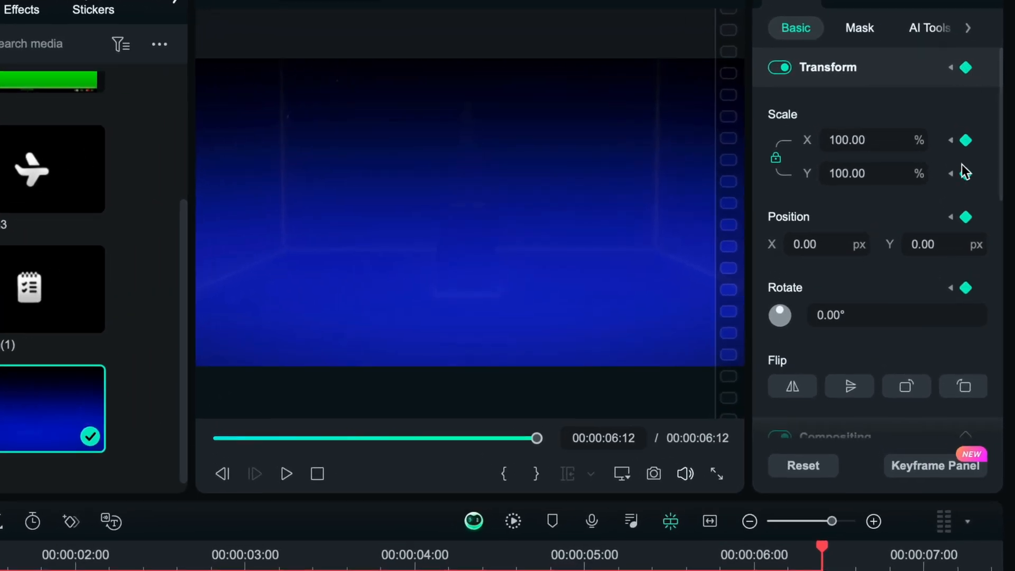
drag(856, 140, 913, 143)
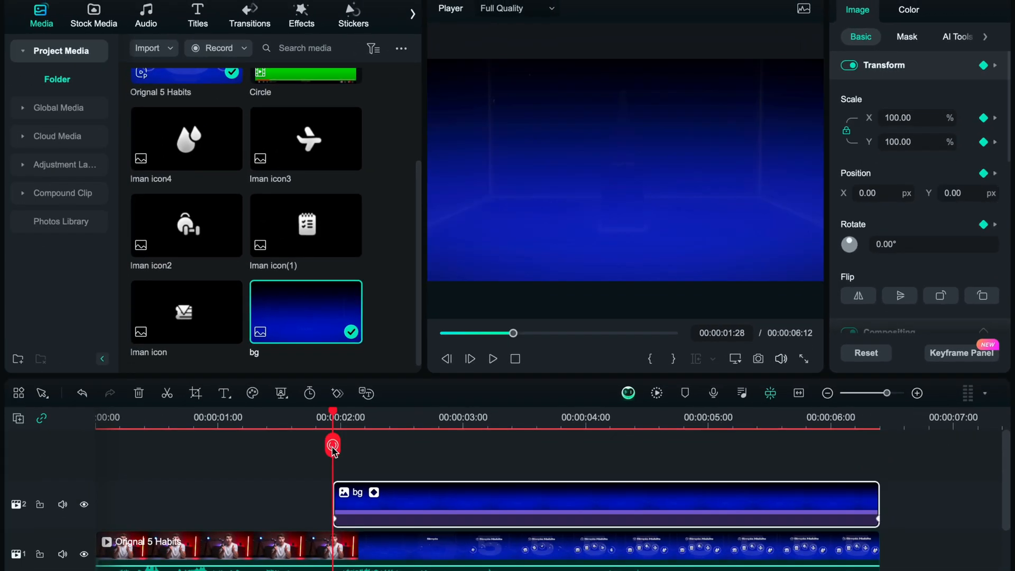
key(space)
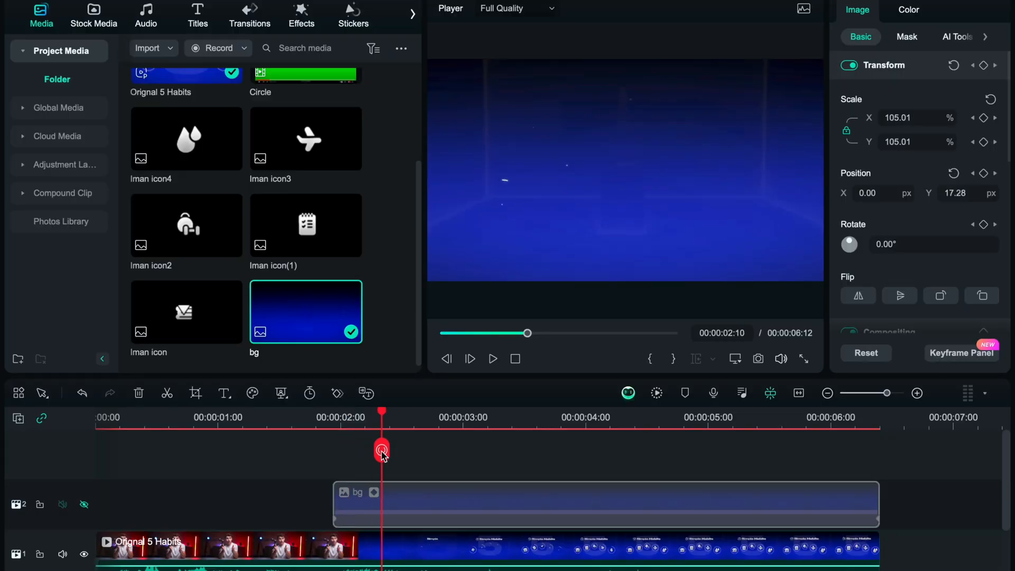
Check the reference timing with the bg track hidden, set the playhead to 00:00:02:07, and show the bg track again.
drag(380, 446, 463, 447)
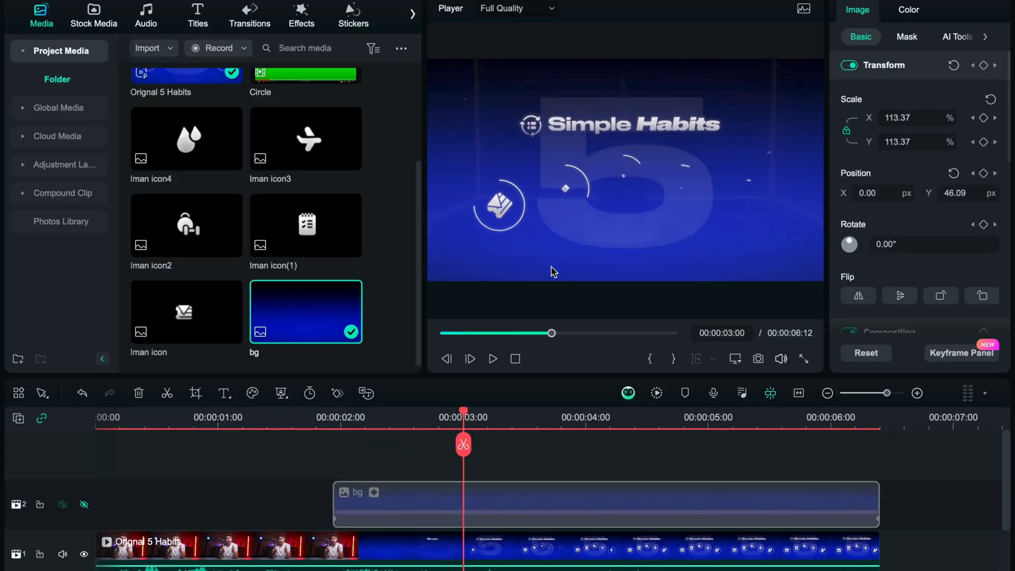
drag(463, 447, 399, 443)
key(Left)
key(Left)
key(Left)
key(Left)
key(Left)
key(Left)
key(Left)
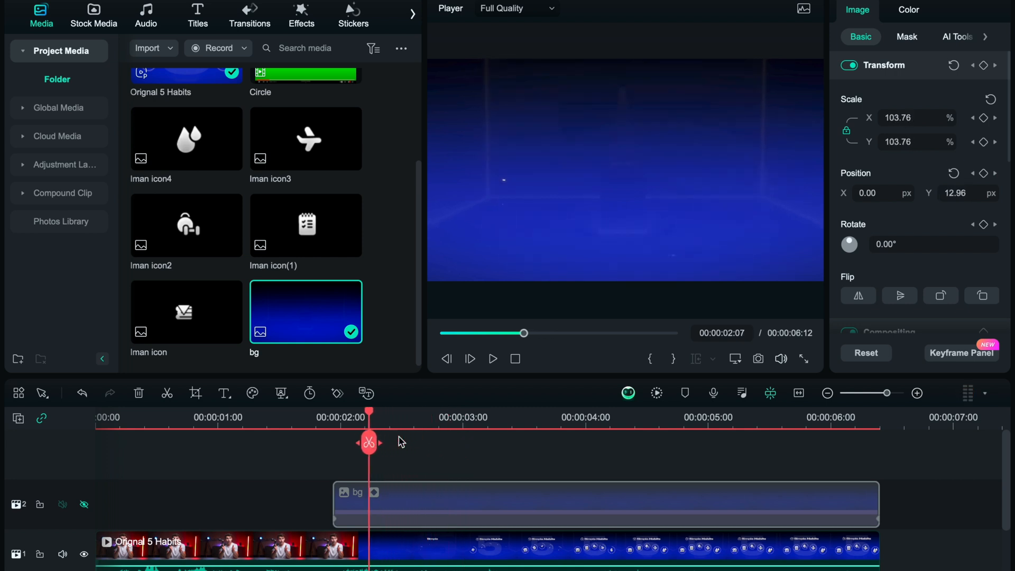
click(84, 504)
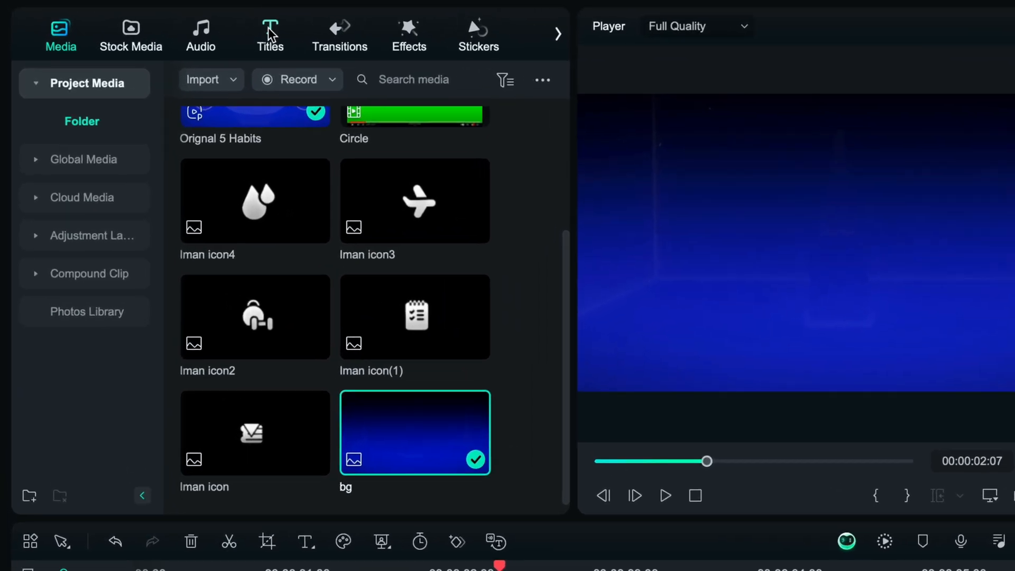
Add a Default Title above the bg clip from 00:00:02:07 and change its text to "5".
click(270, 37)
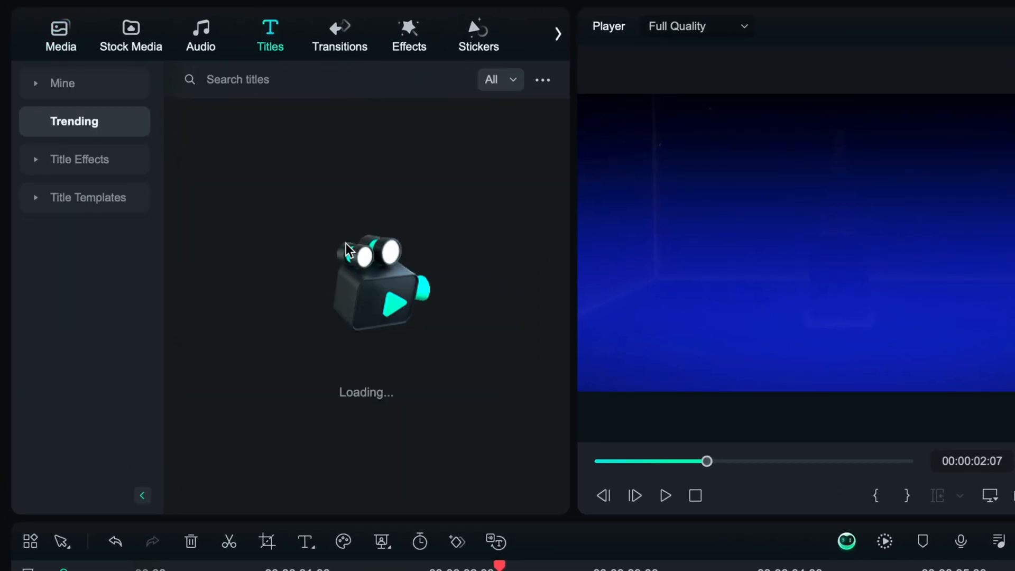
click(316, 180)
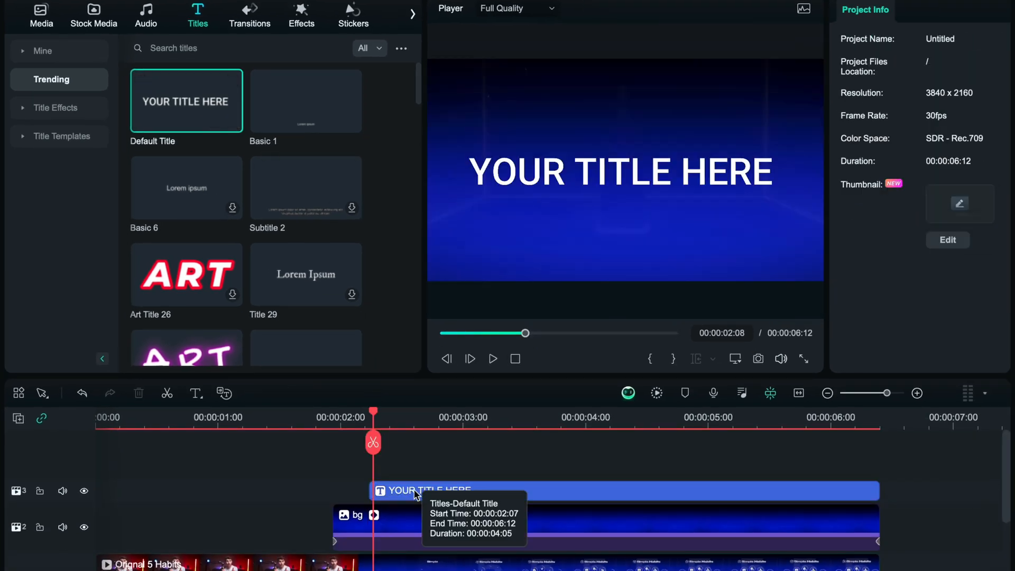
click(380, 490)
click(934, 106)
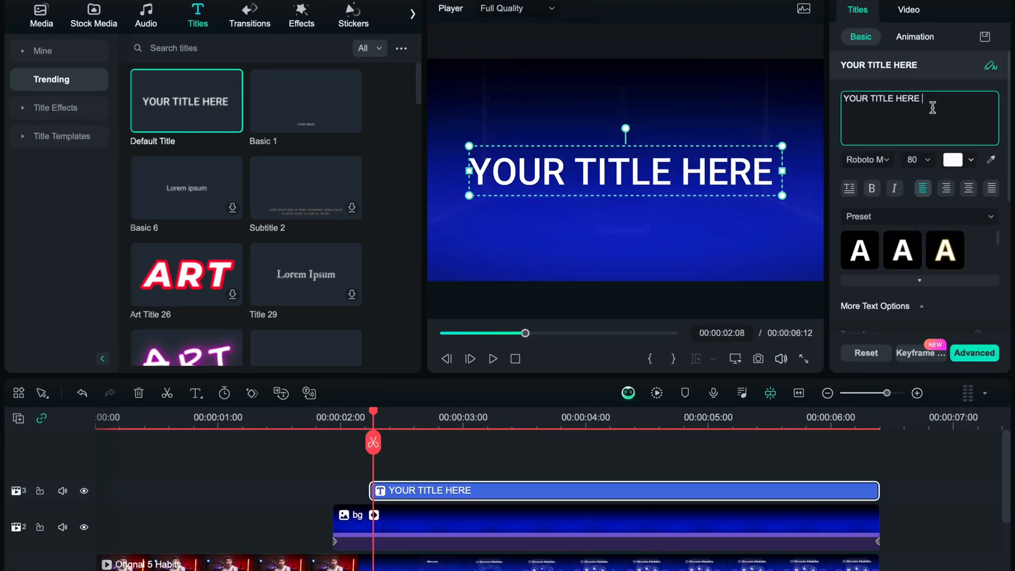
key(ctrl+a)
text(5)
Set the 5 title's font to SF Compact Display Bold, enlarge it to a scale of about 35.64, and centre it in the frame.
drag(614, 144, 565, 129)
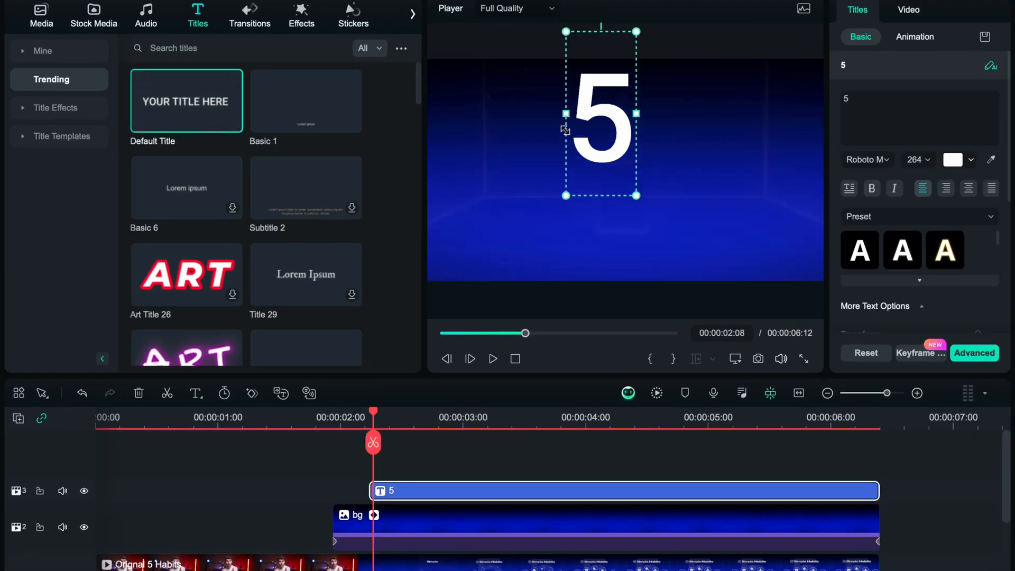
drag(636, 196, 670, 234)
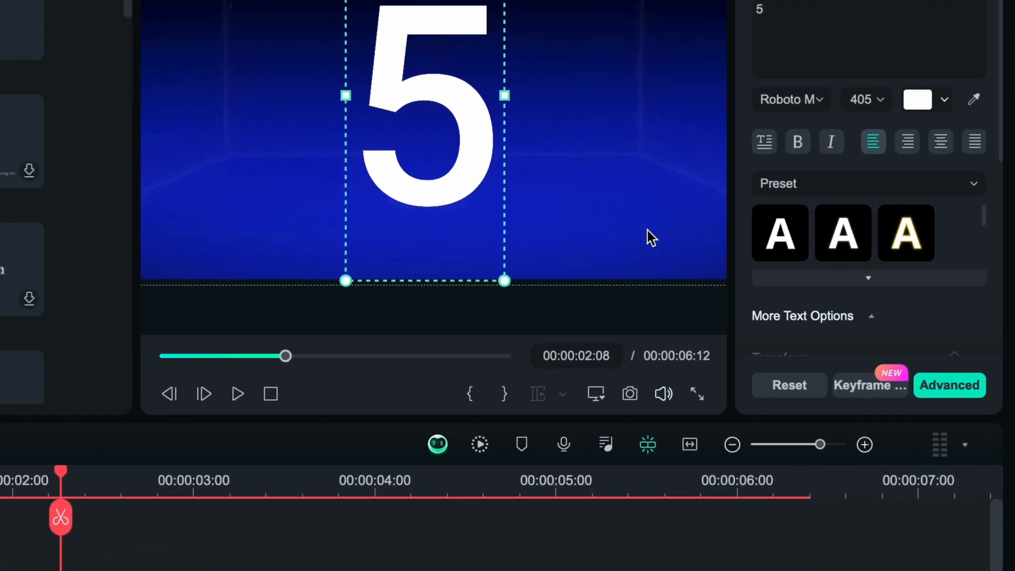
click(816, 101)
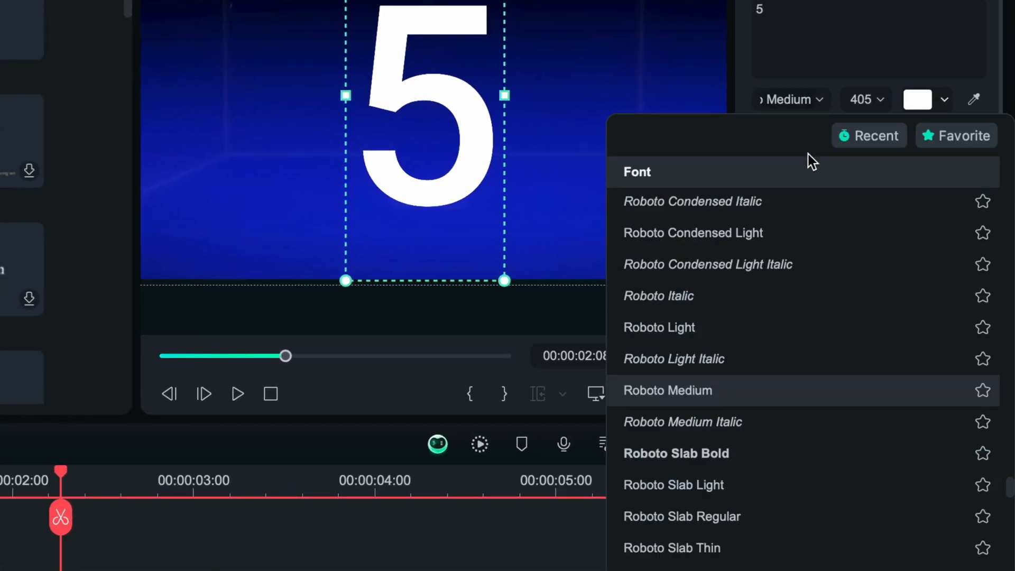
click(949, 135)
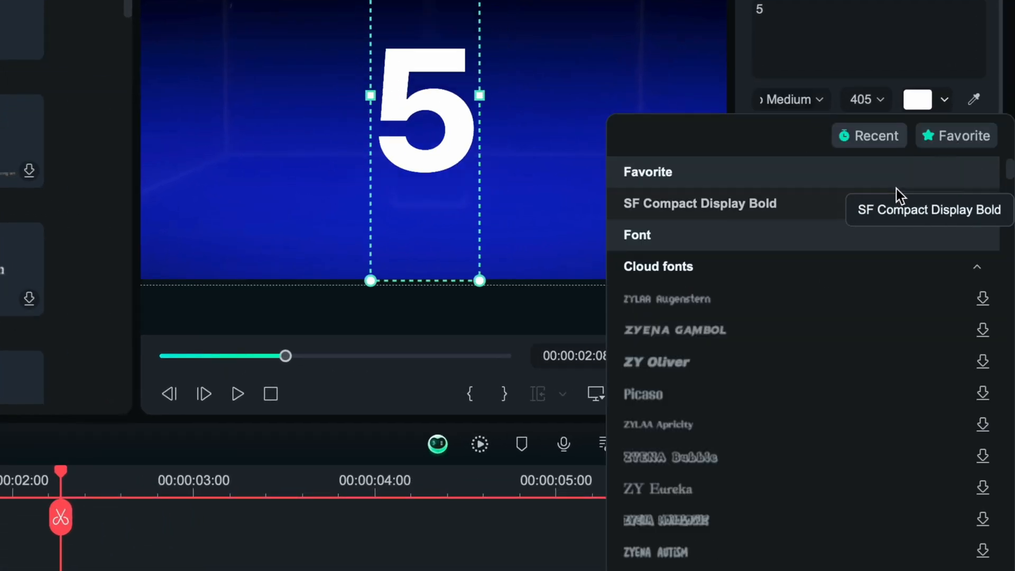
click(779, 205)
drag(656, 32, 724, 11)
drag(671, 87, 642, 196)
Add a Transform keyframe to the 5 title at 00:00:02:07 and set its scale to 50.49.
scroll(968, 268, down, 4)
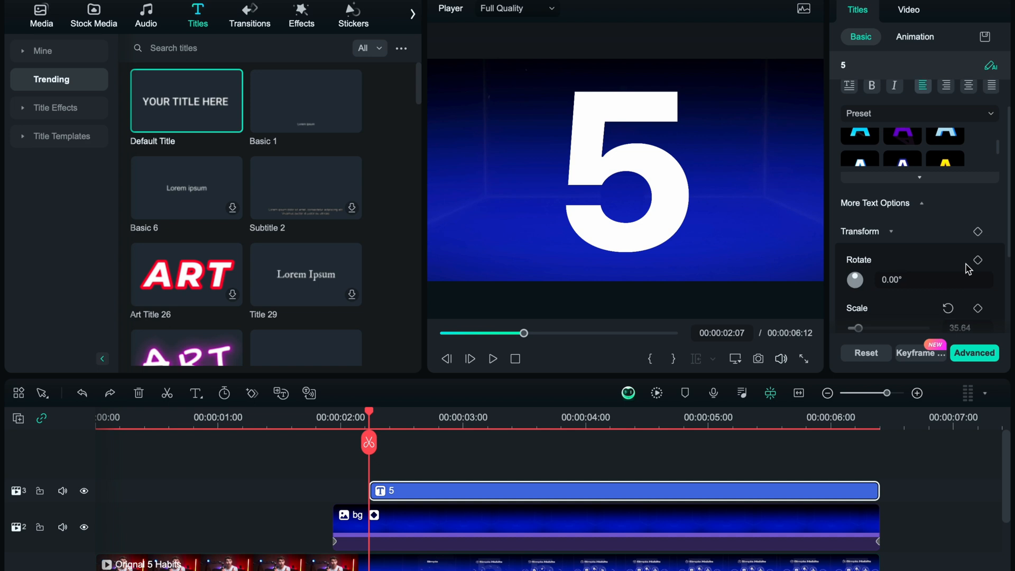
scroll(972, 264, down, 5)
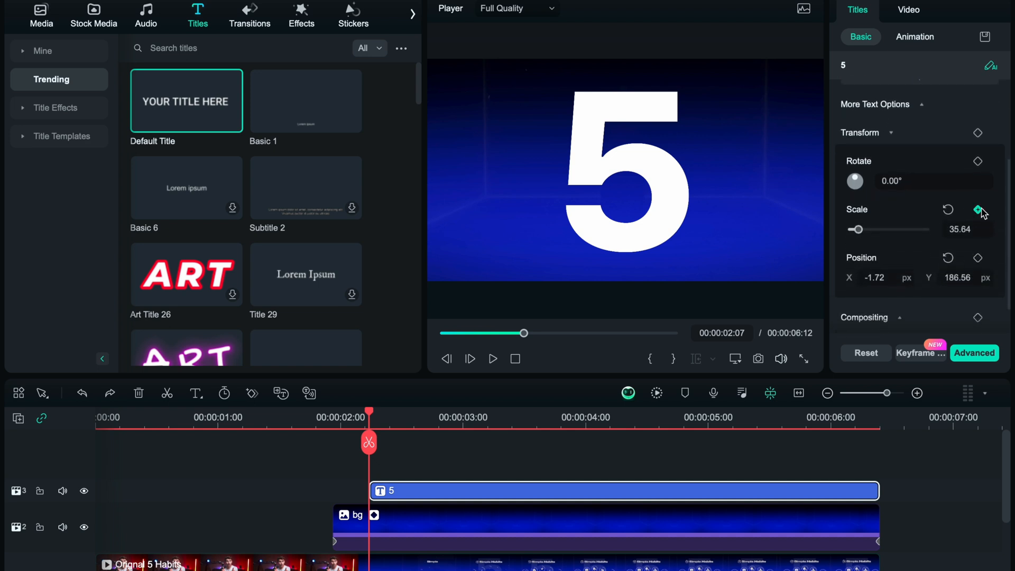
click(978, 133)
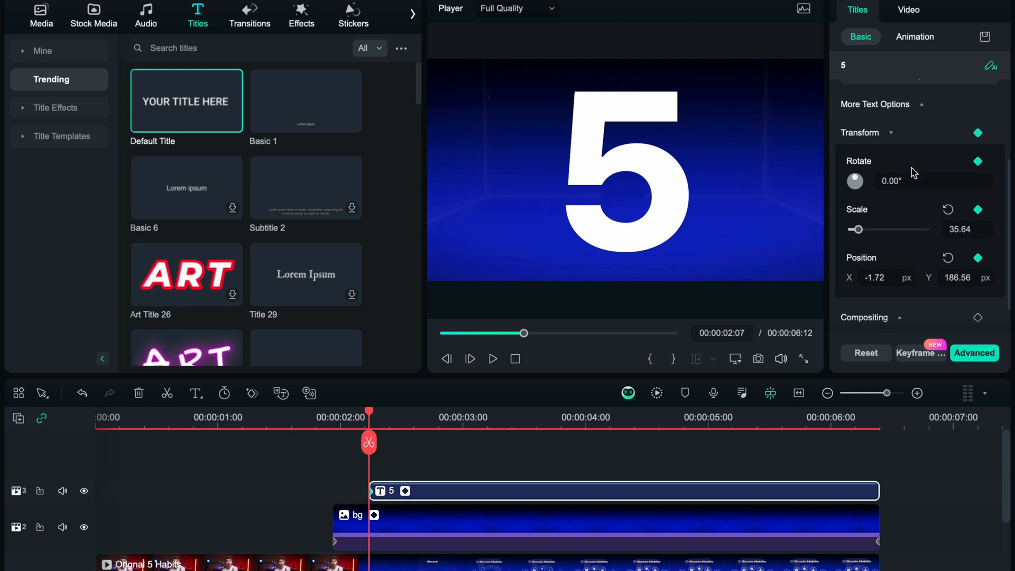
drag(863, 230, 861, 232)
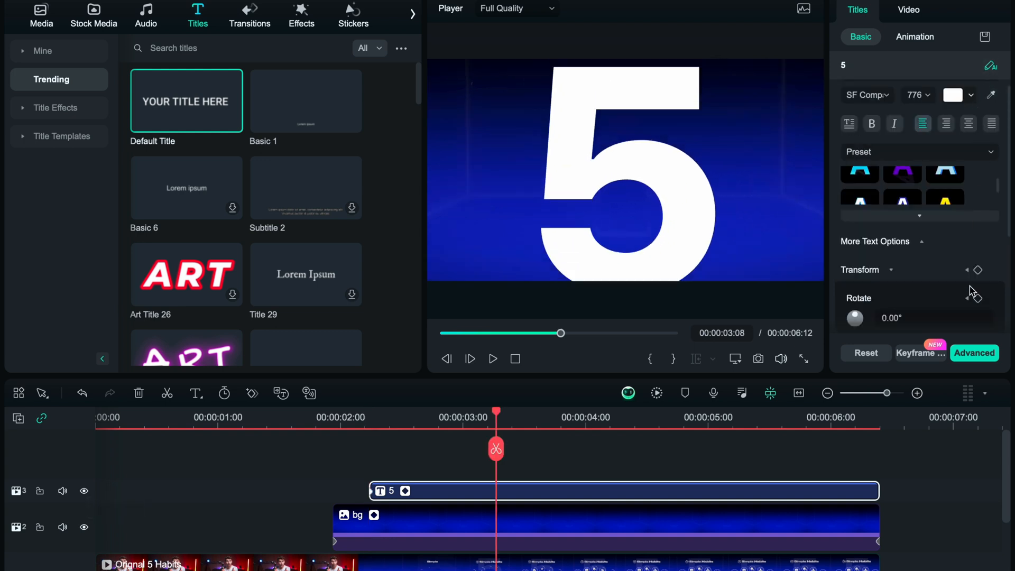
Keyframe the 5 title's scale at 35.49 at 00:00:03:08.
scroll(981, 277, down, 2)
drag(963, 280, 958, 282)
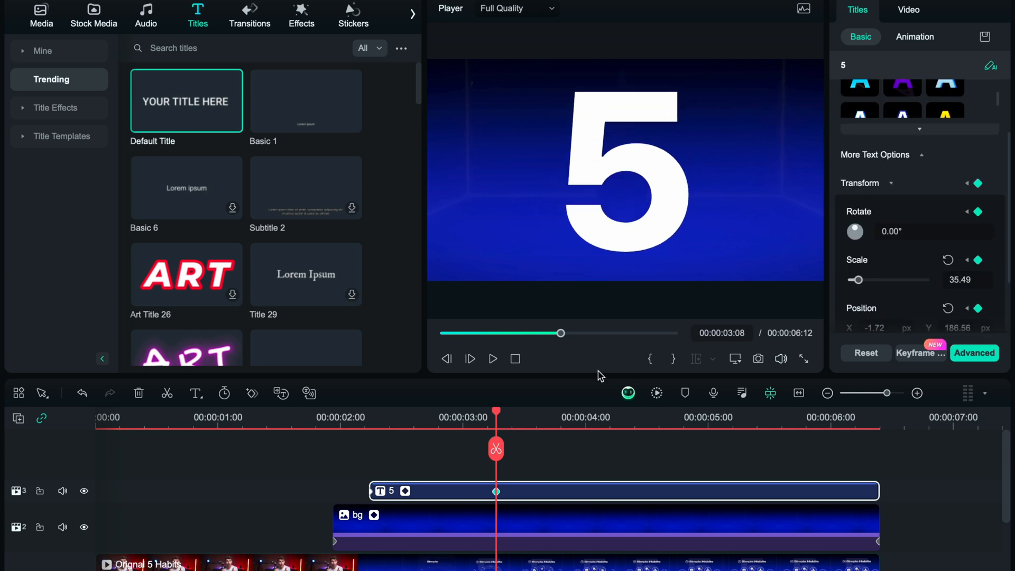
click(84, 528)
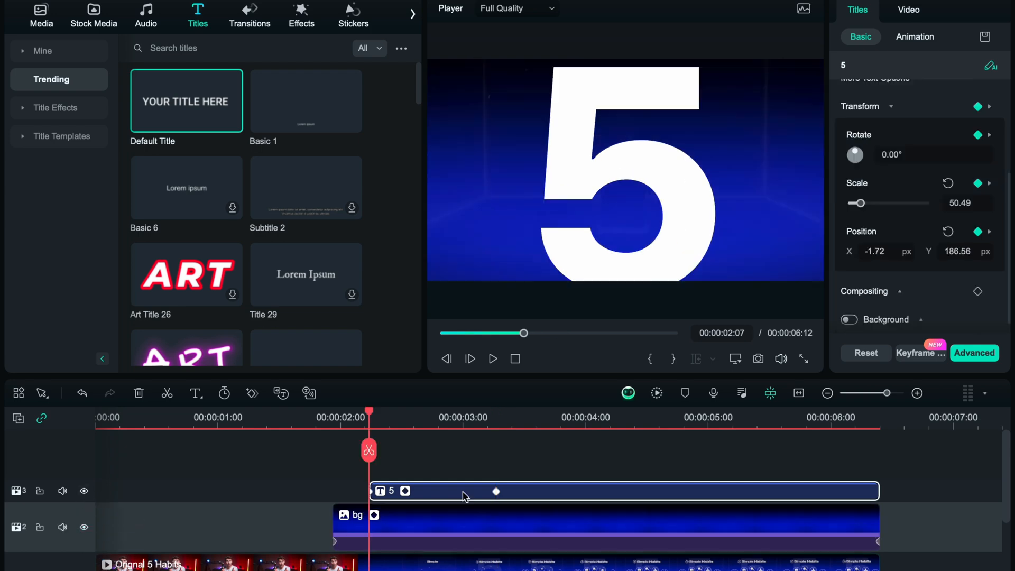
Convert the animated 5 title into a compound clip, keeping the default name.
right_click(463, 491)
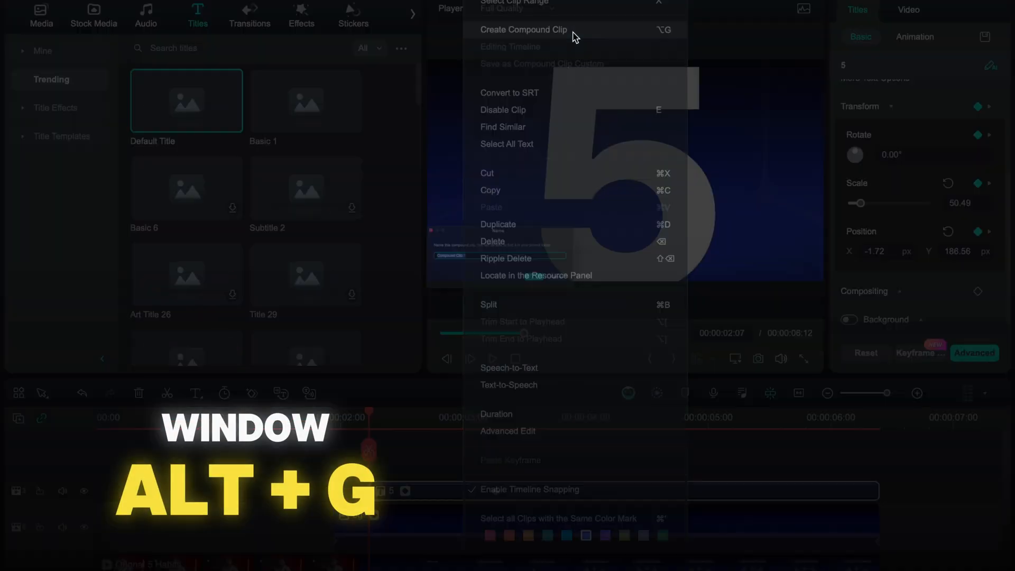
click(573, 32)
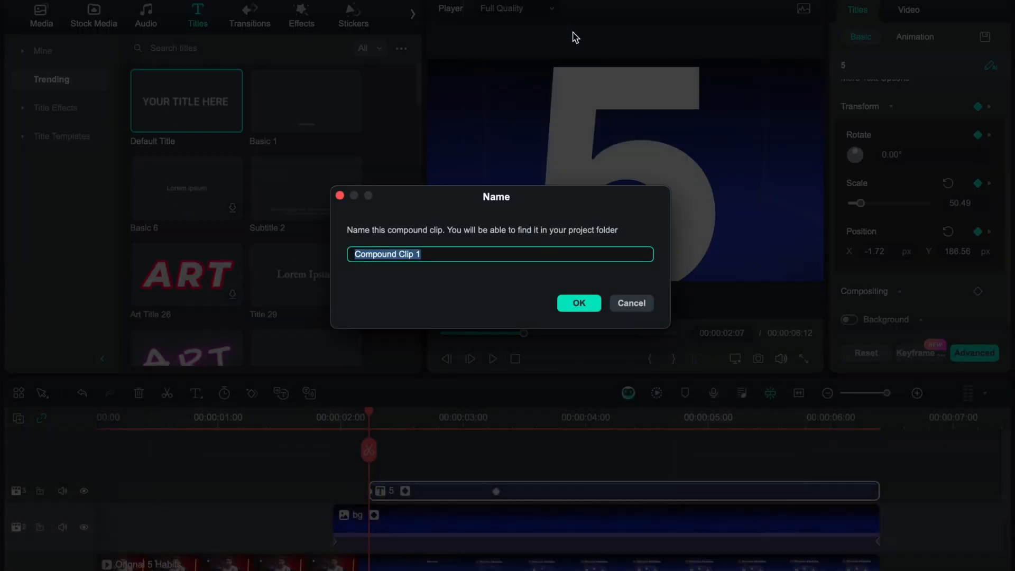
click(578, 304)
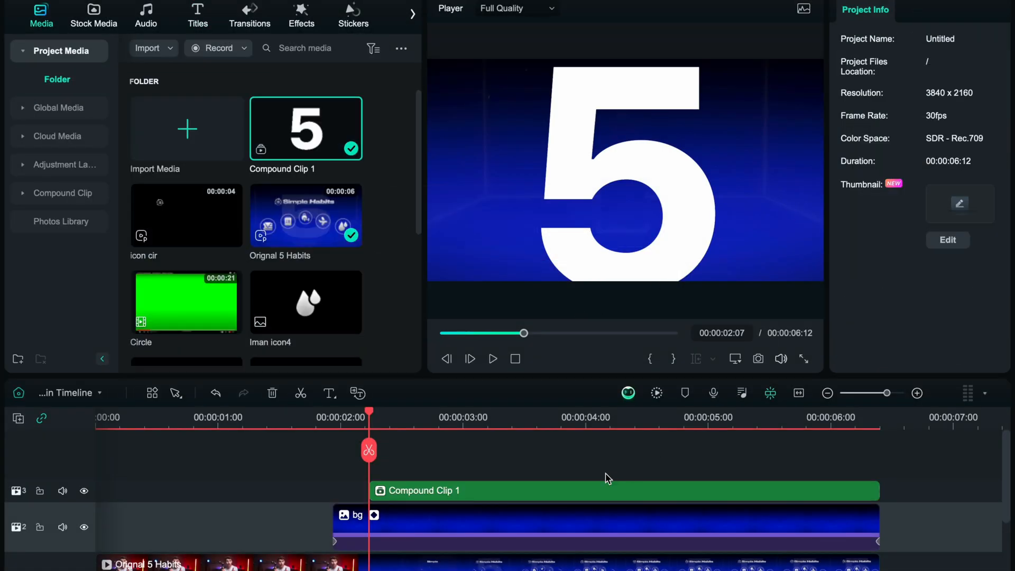
Add an opacity keyframe at the start of the 5 compound clip, at 00:00:02:07.
click(582, 496)
scroll(907, 230, down, 5)
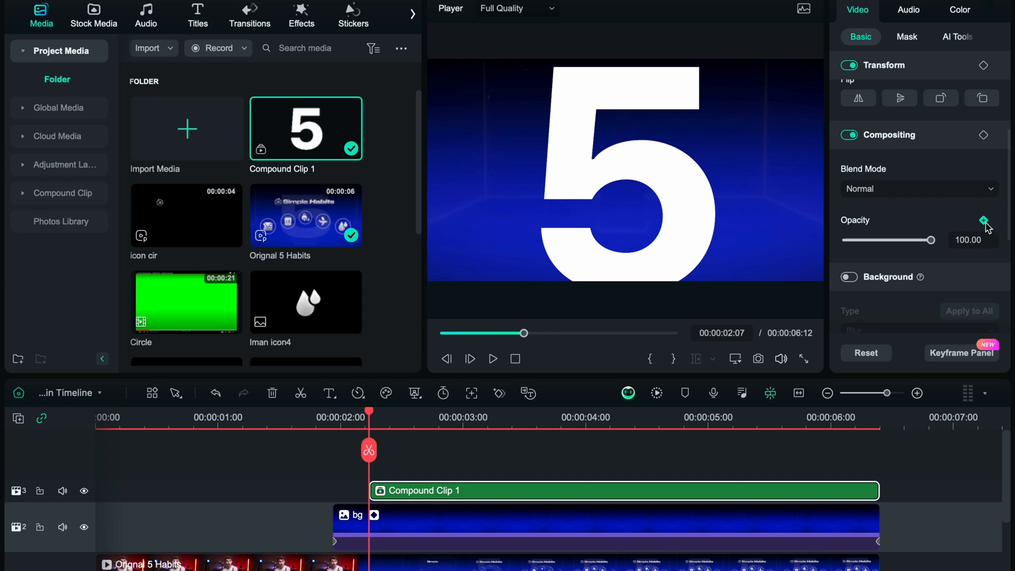
click(984, 221)
Add a second opacity keyframe to the 5 compound clip at 00:00:03:08, where its scale animation ends.
drag(369, 451, 472, 457)
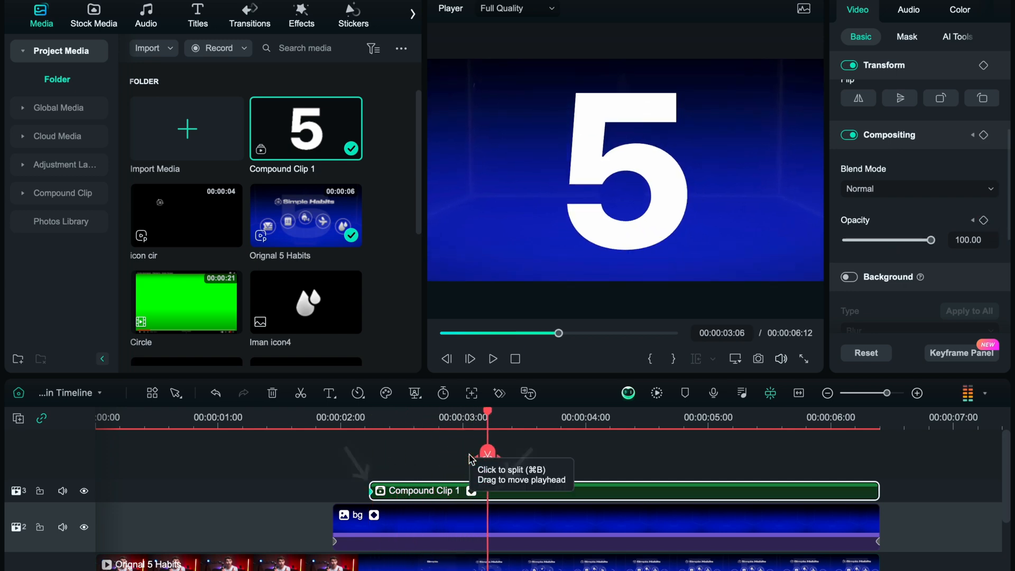
key(Right)
key(Right)
key(Left)
key(Right)
key(Right)
key(Right)
key(Left)
key(Left)
key(Left)
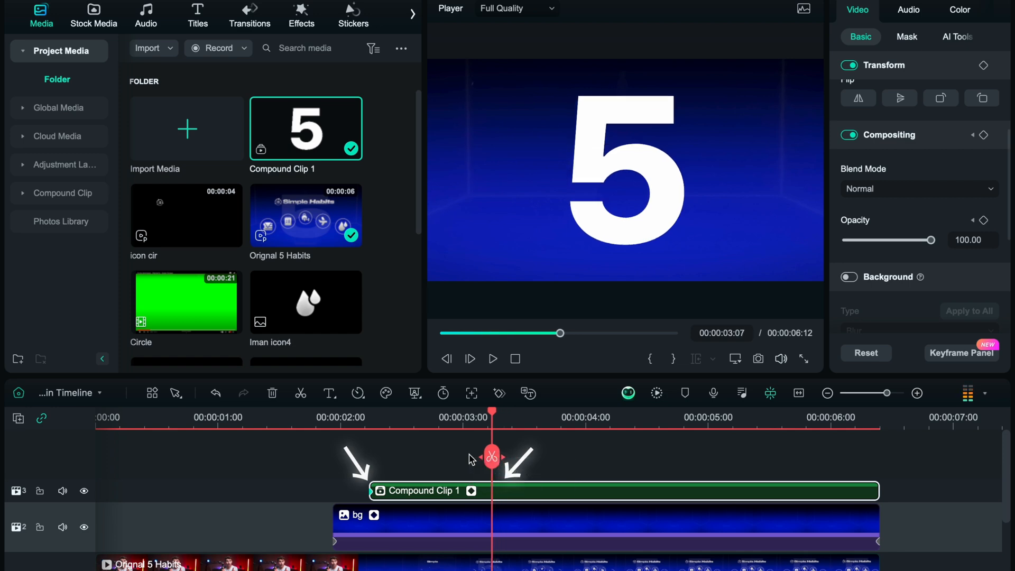
key(Right)
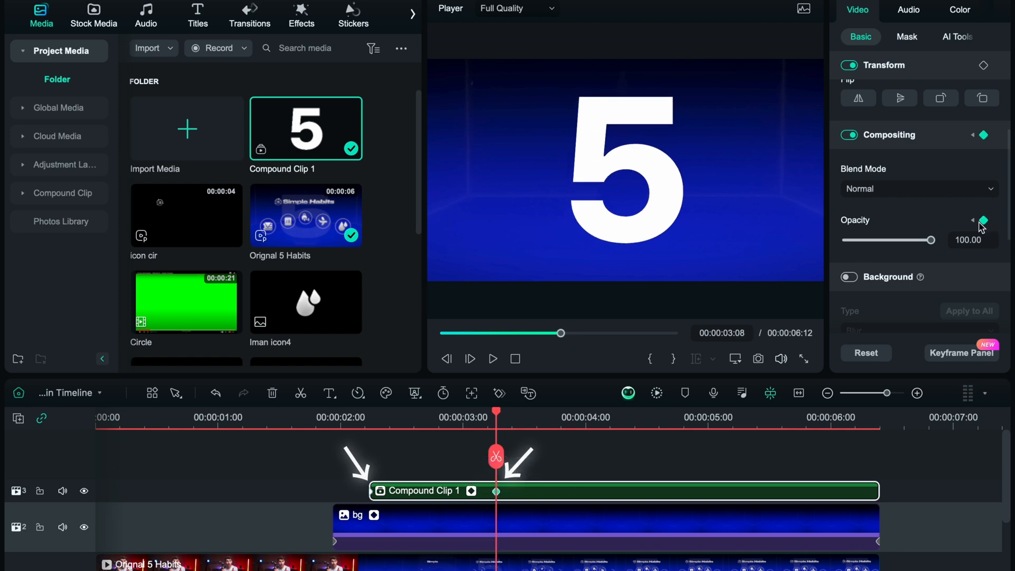
Set the 5 compound clip's opacity to 0 at its first keyframe and to 62 at the 00:00:03:08 keyframe.
click(973, 220)
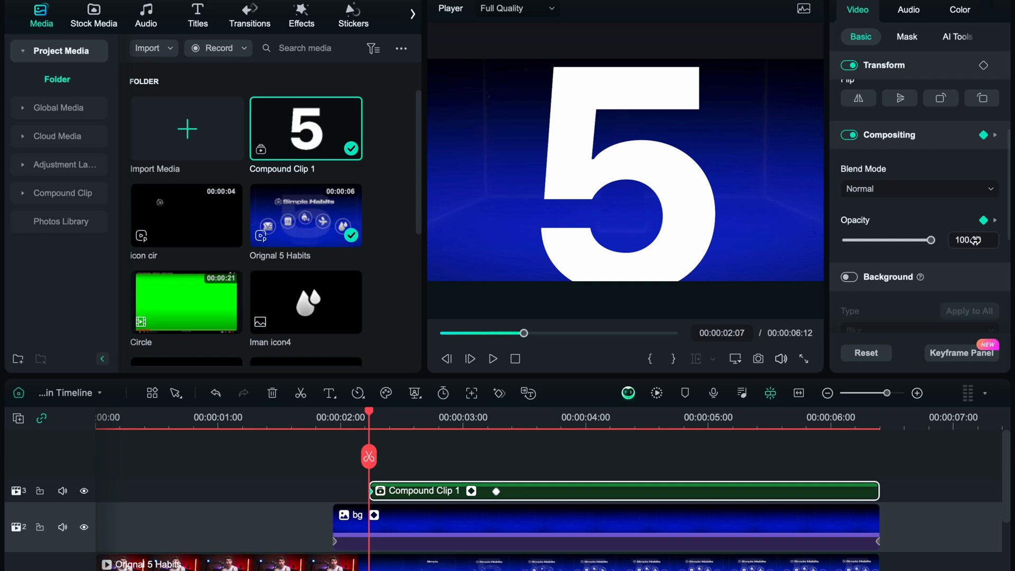
drag(967, 242, 876, 272)
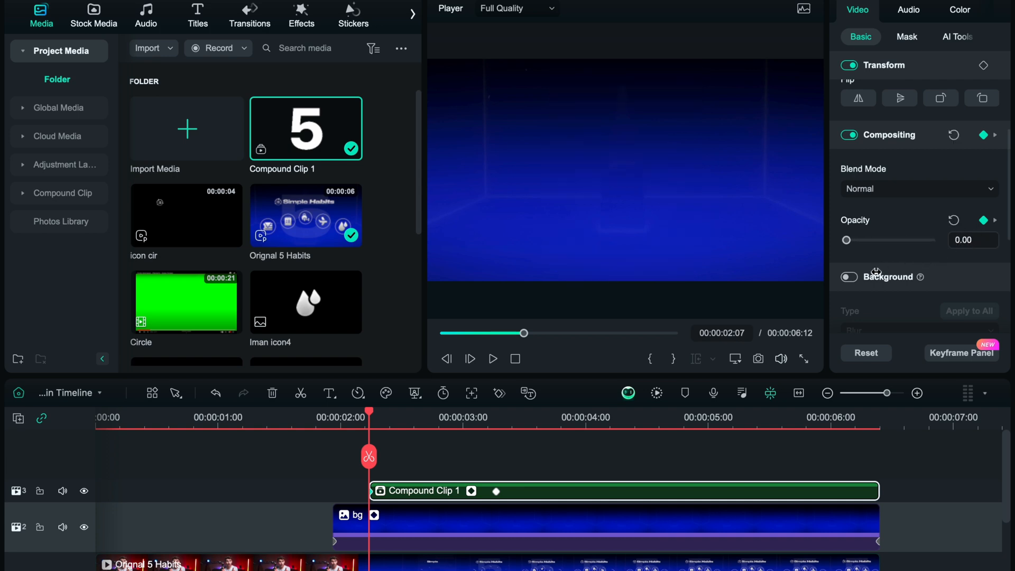
click(997, 220)
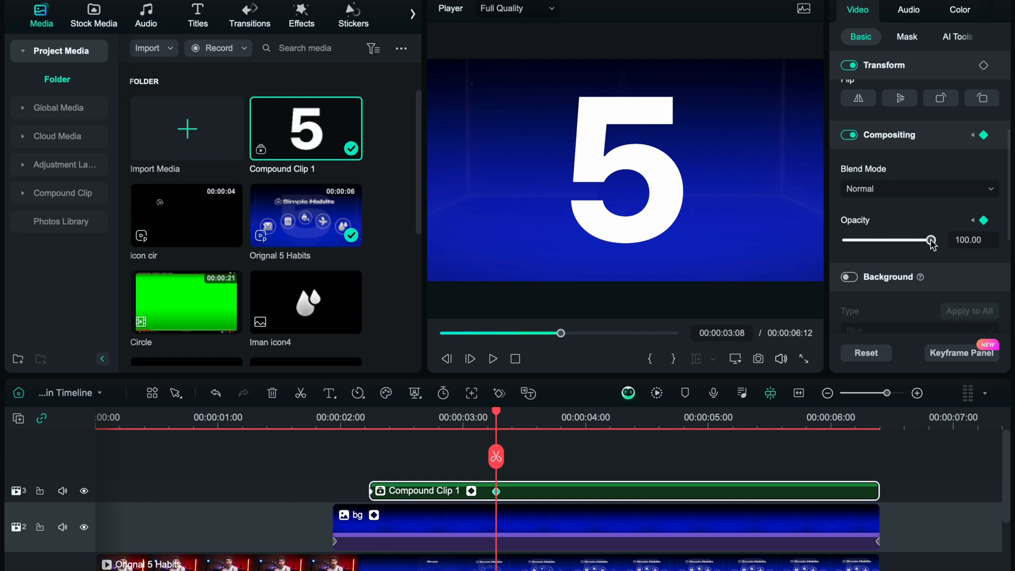
drag(923, 243, 897, 241)
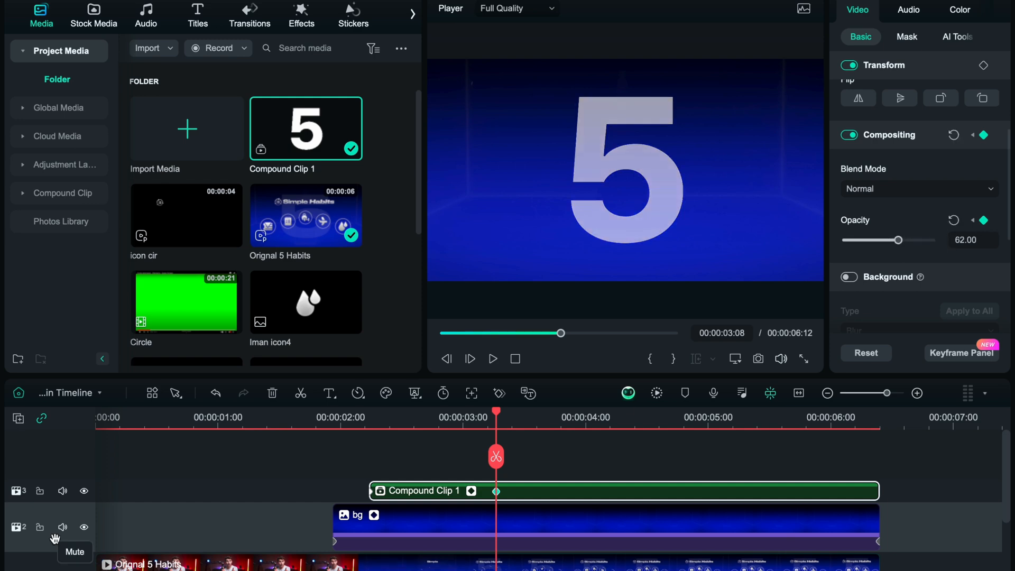
Hide the bg track, stretch the 5 compound clip's X scale to 157% to match the reference, and preview from 00:00:02:07.
click(83, 527)
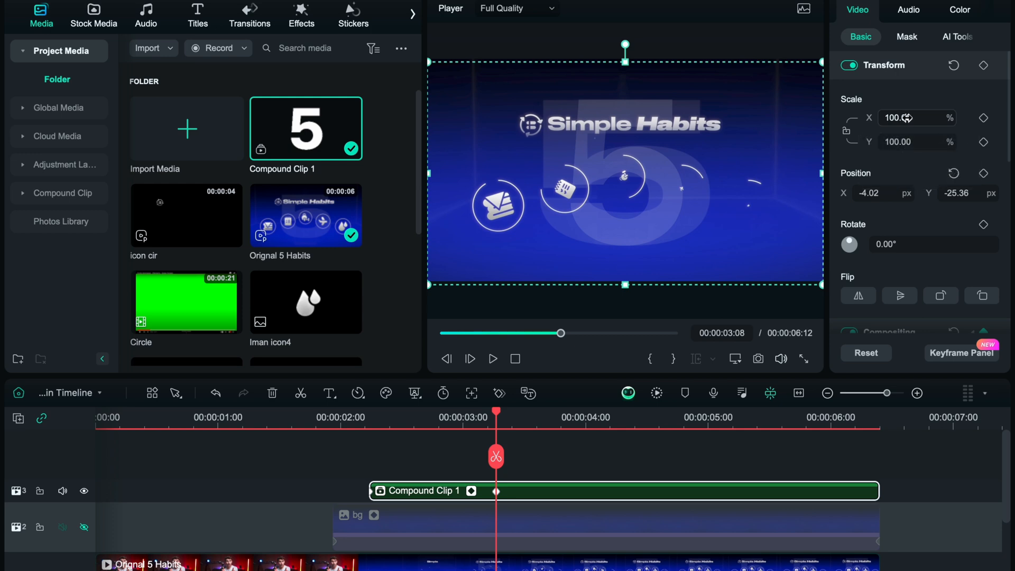
drag(902, 118, 945, 120)
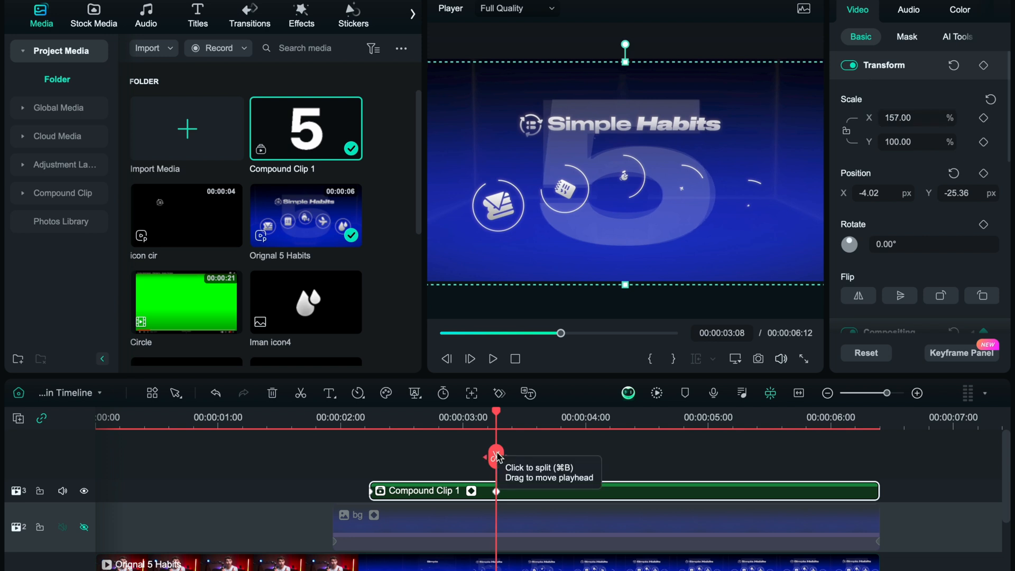
drag(496, 458, 369, 467)
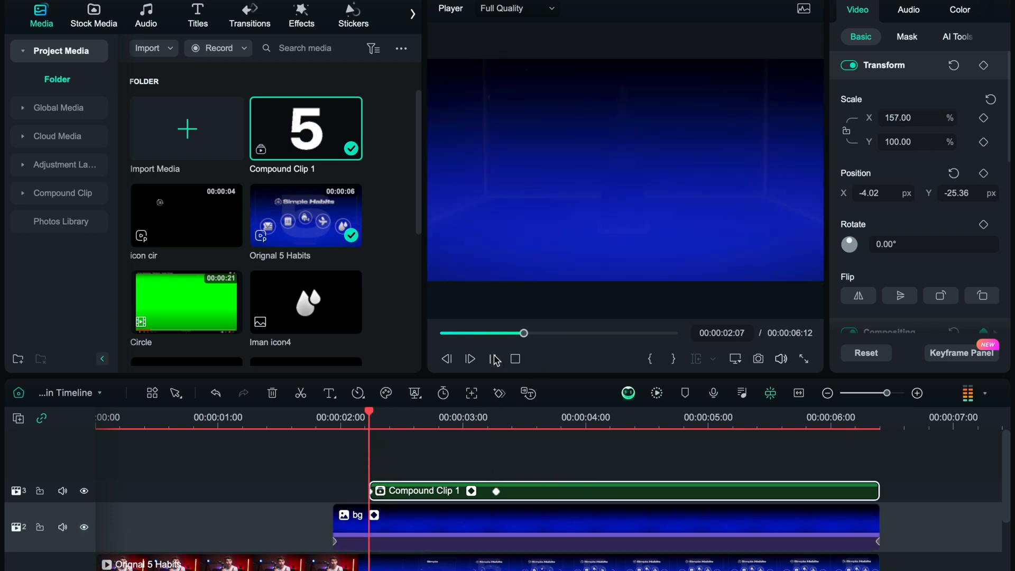
click(492, 359)
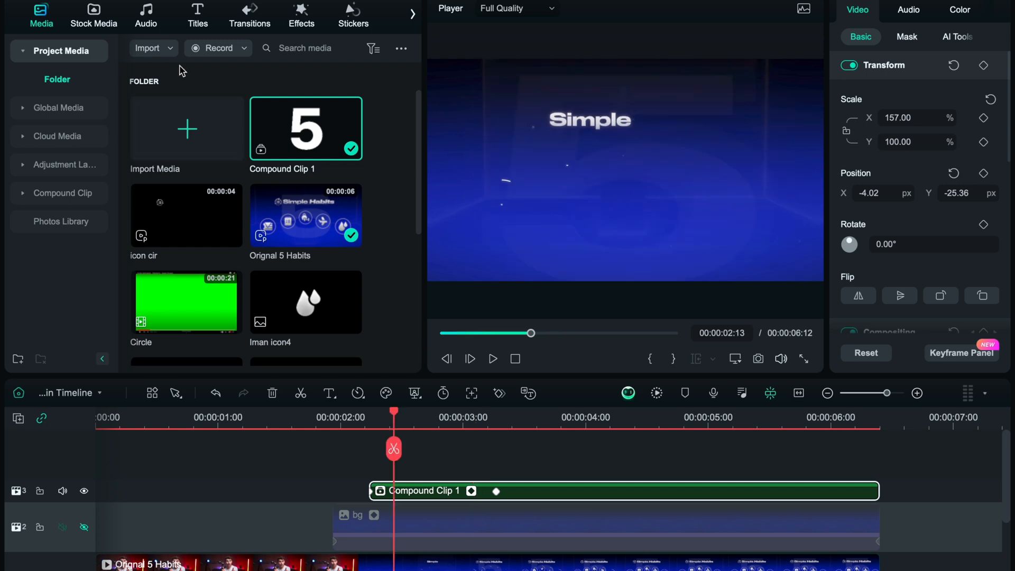
Add a default title on a track above the 5 at 00:00:02:13 with the text "Simple".
click(200, 25)
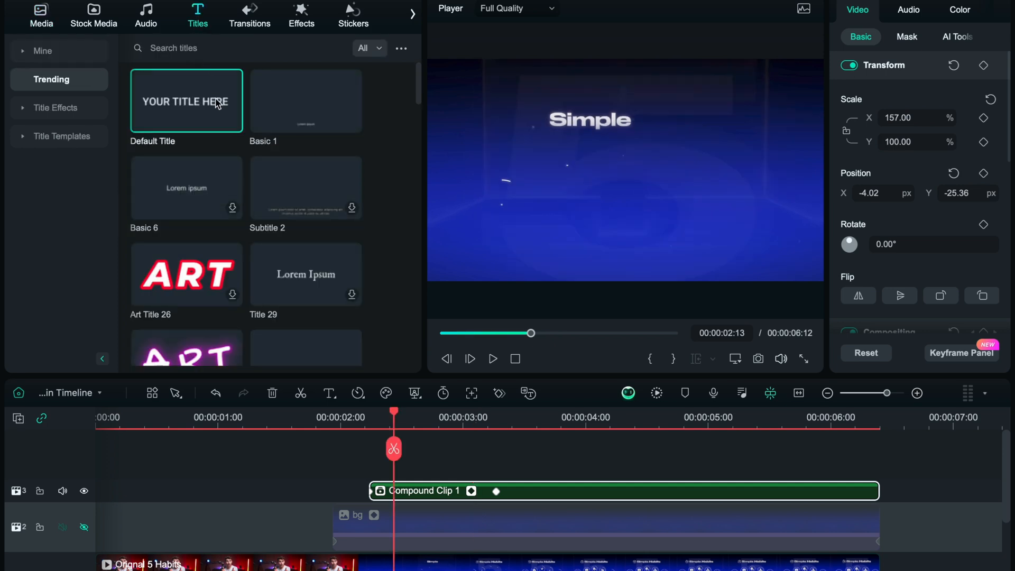
click(233, 123)
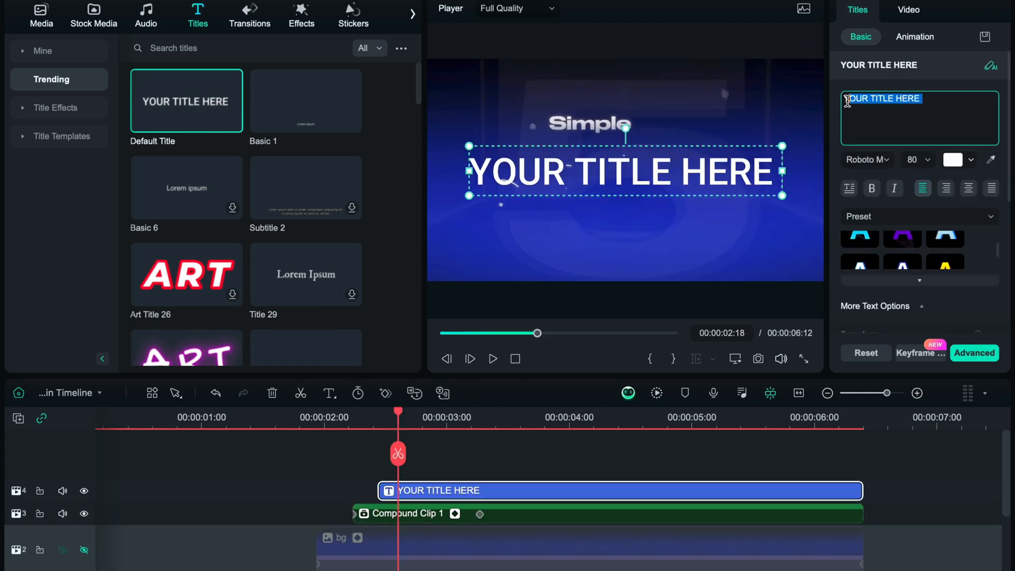
text(Sim)
text(ple)
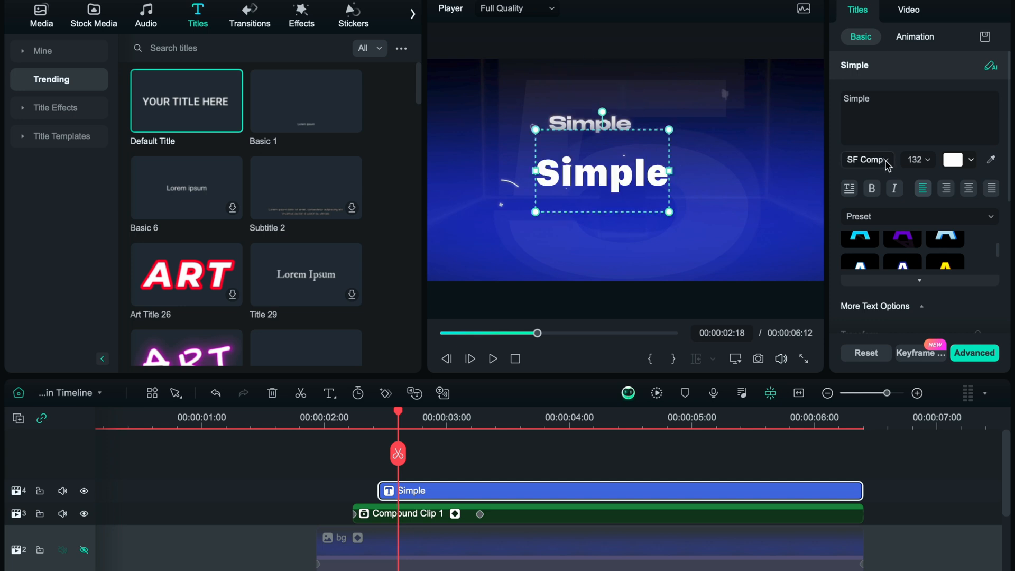
Give the Simple title a bold SF Compact Display font, resize it to 90, and align it over the reference word.
click(867, 159)
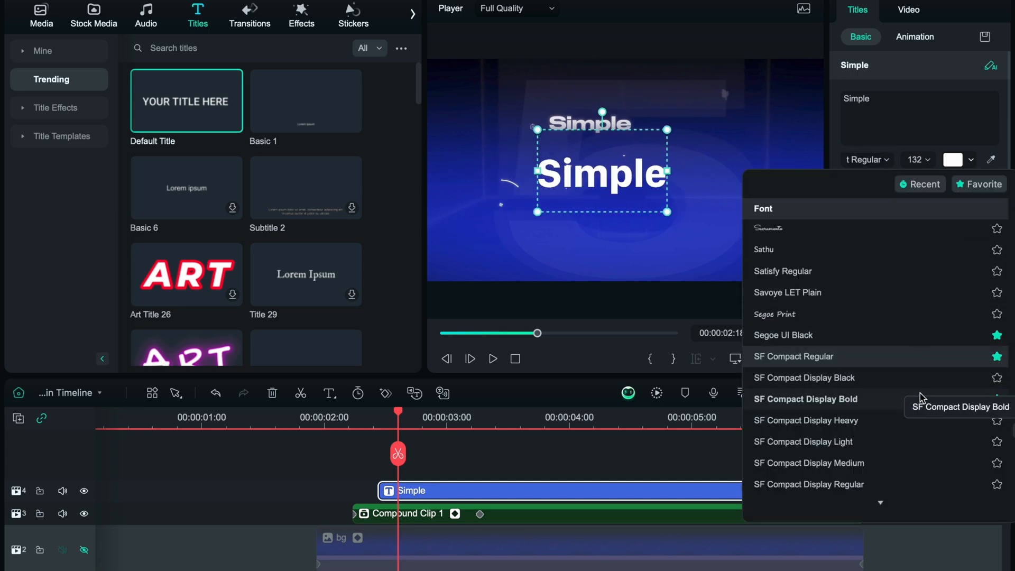
click(916, 376)
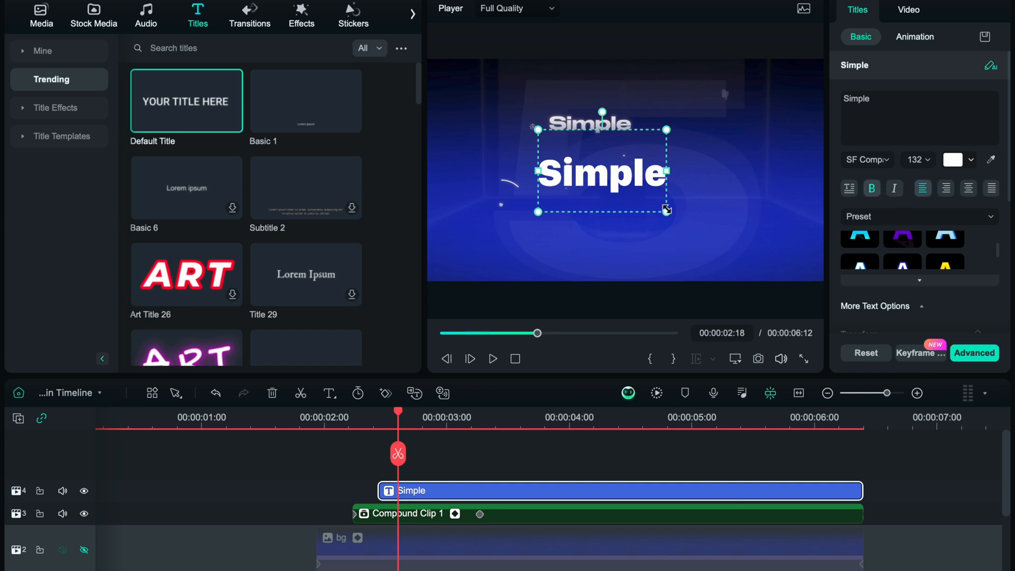
drag(667, 210, 596, 157)
drag(543, 117, 550, 124)
drag(596, 154, 597, 129)
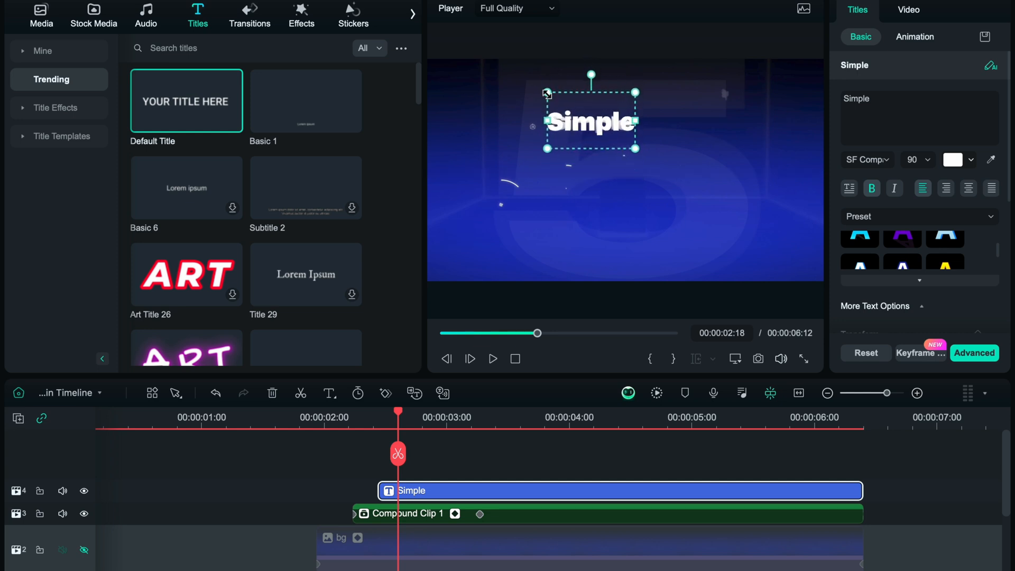
Add transform keyframes to the Simple title at 00:00:02:20 and at its start, 00:00:02:13.
scroll(980, 106, down, 5)
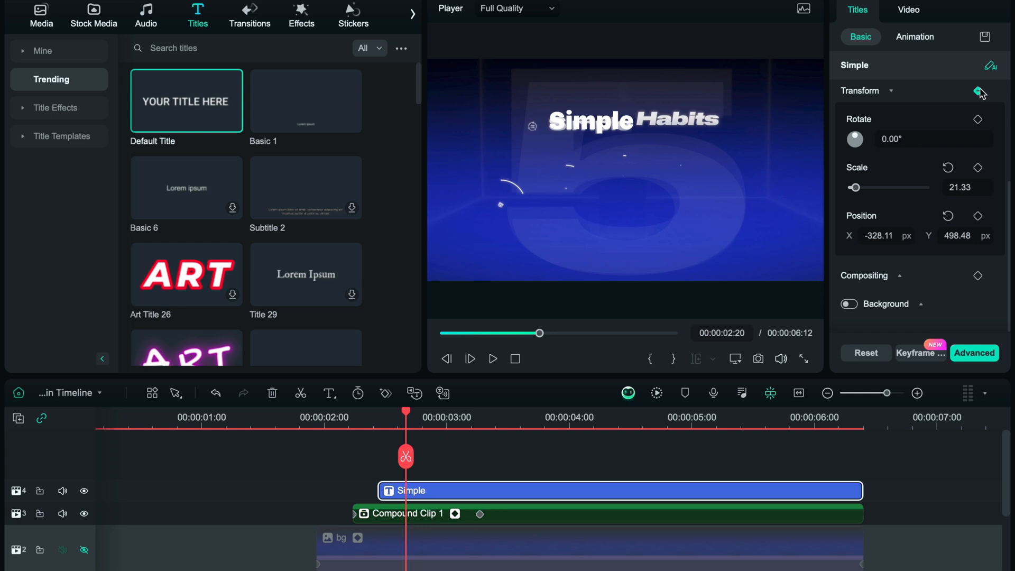
click(978, 92)
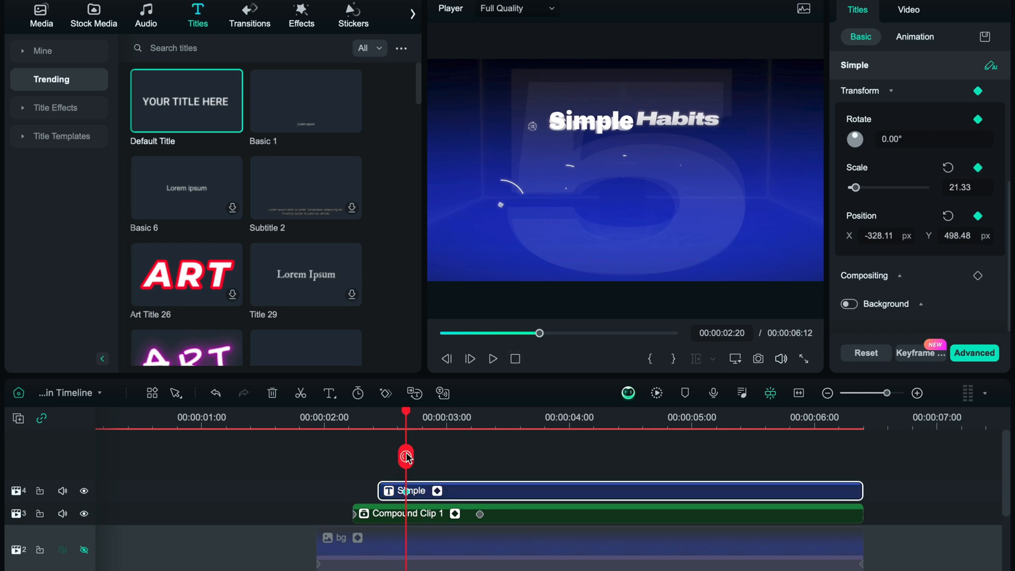
drag(406, 458, 381, 455)
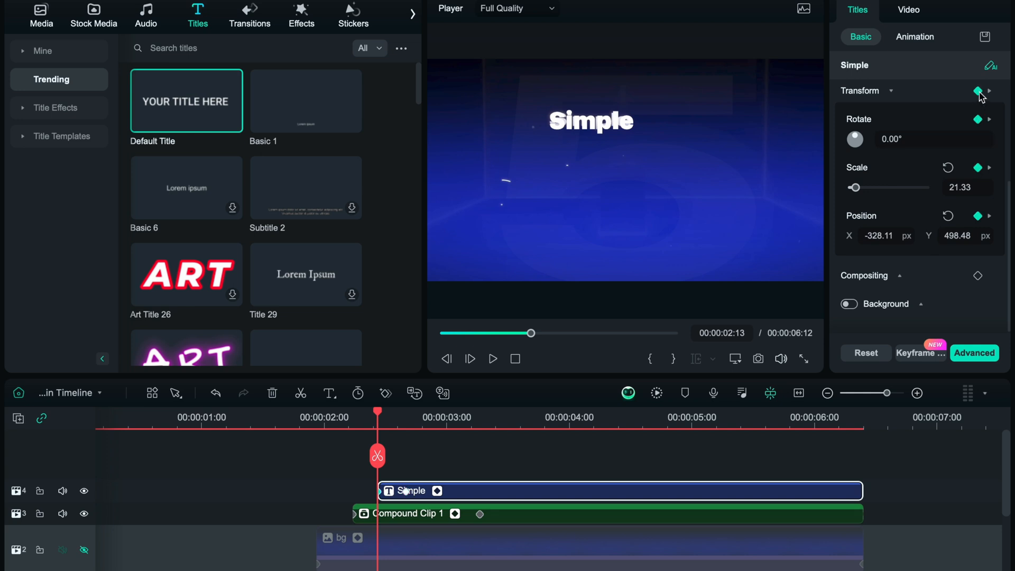
drag(378, 457, 408, 466)
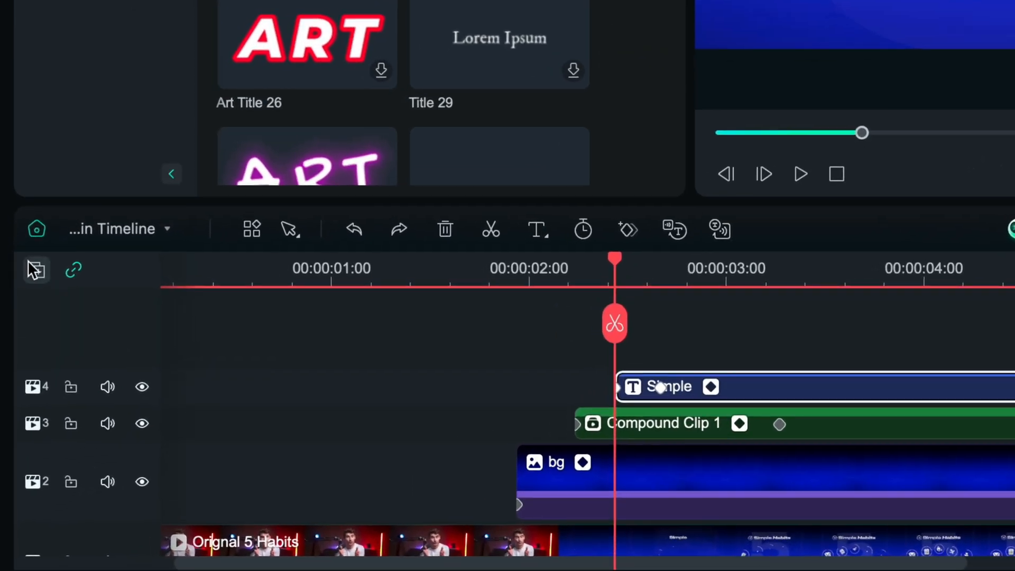
Add a new video track above the Simple title and paste a copy of that title at 00:00:02:13.
click(17, 418)
click(177, 311)
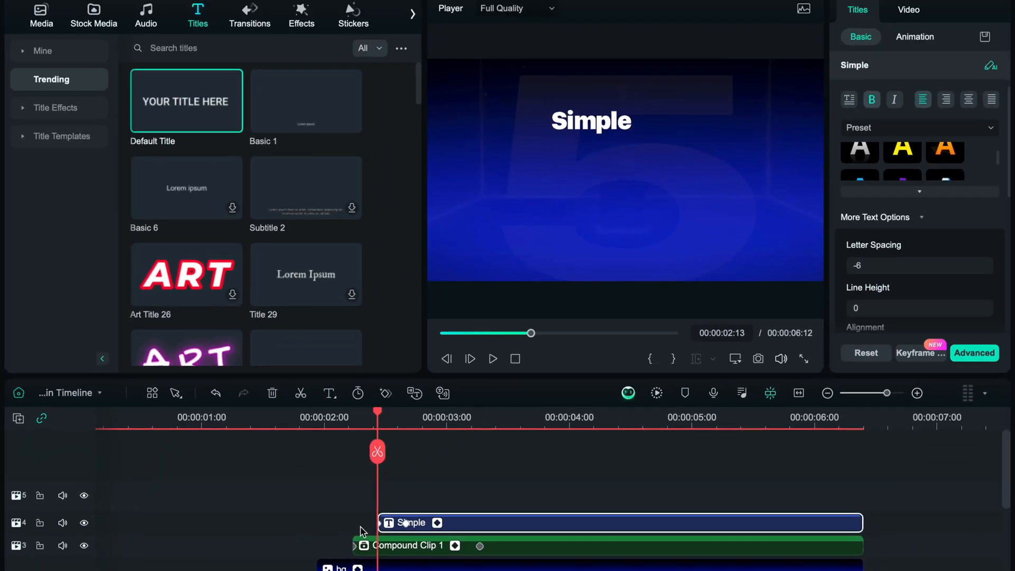
key(ctrl+v)
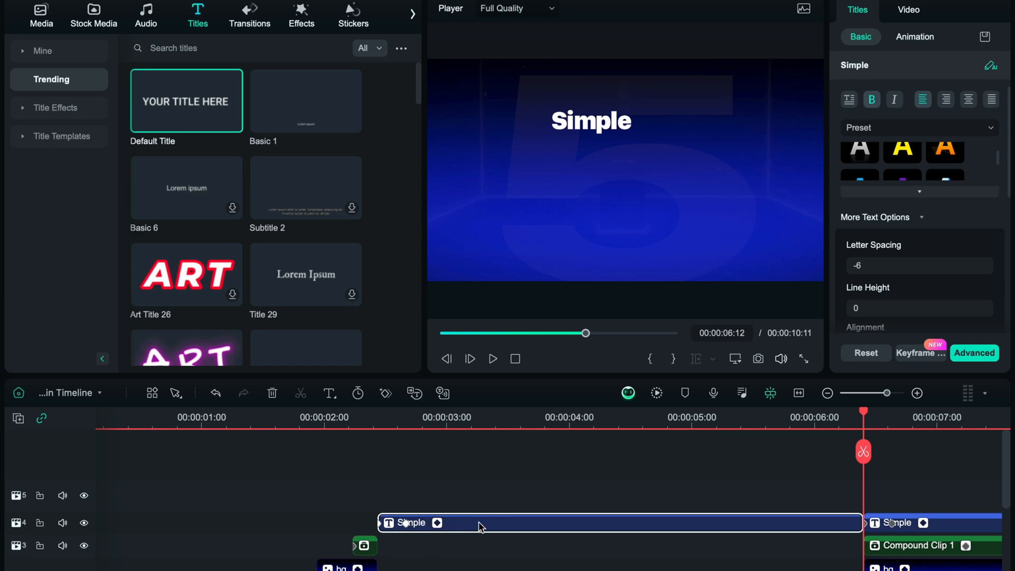
Place the copied Simple title on track 5 directly above the original and close the gap in the lower tracks.
scroll(805, 515, down, 3)
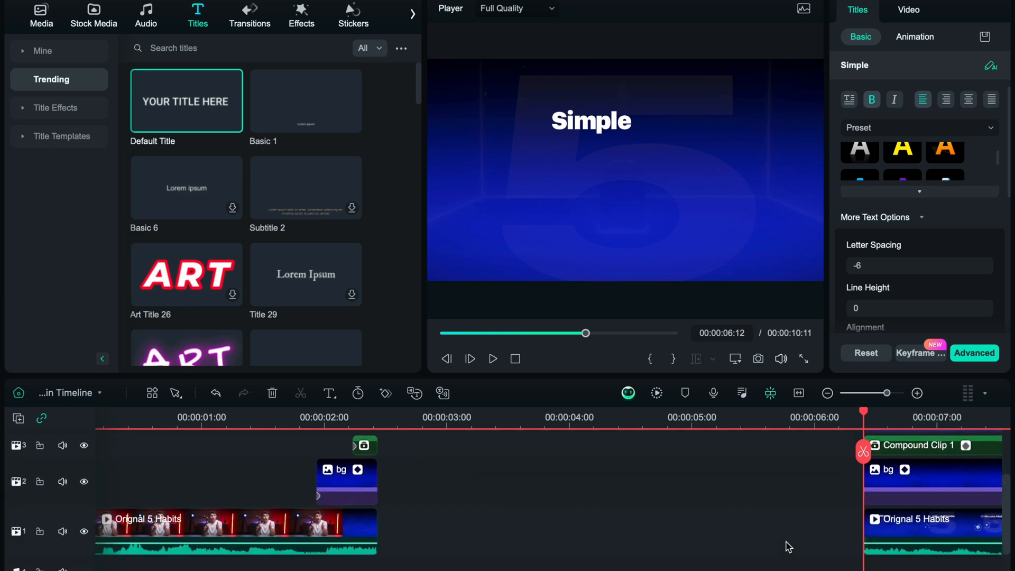
drag(787, 543, 442, 547)
click(382, 469)
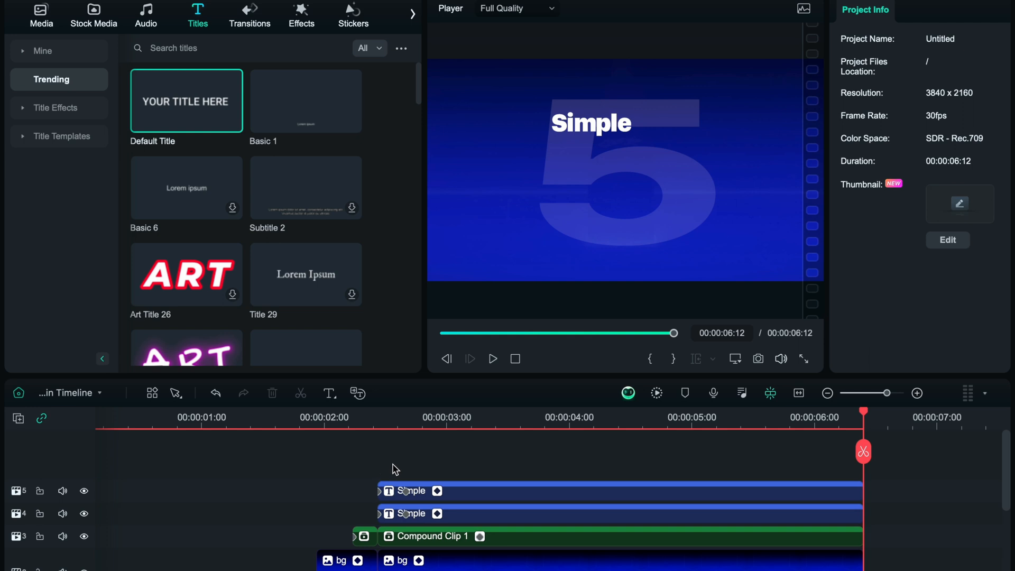
Change the text of the copied title on track 5 to "Habits".
click(466, 496)
scroll(896, 131, up, 2)
double_click(893, 98)
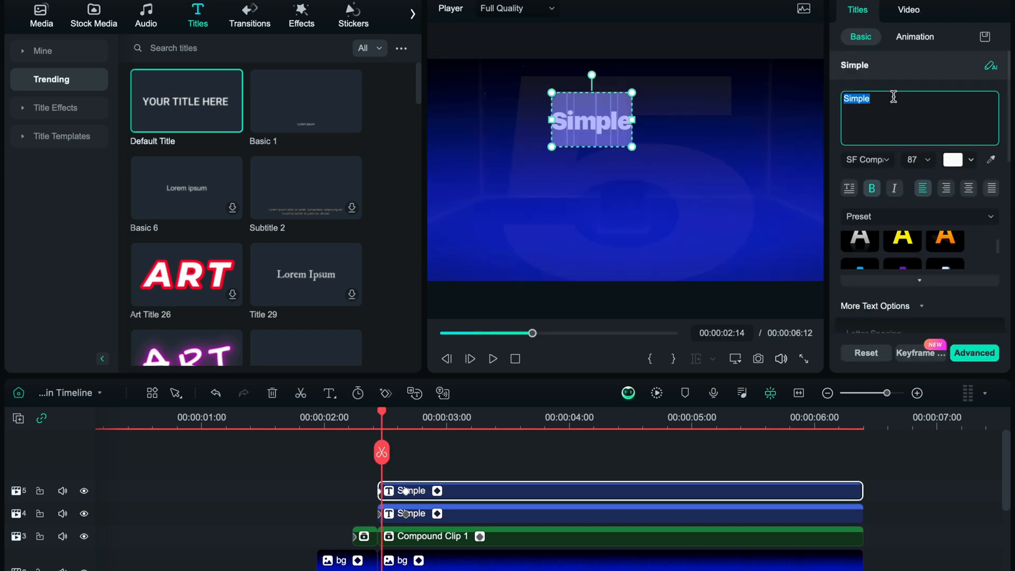
text(Habits)
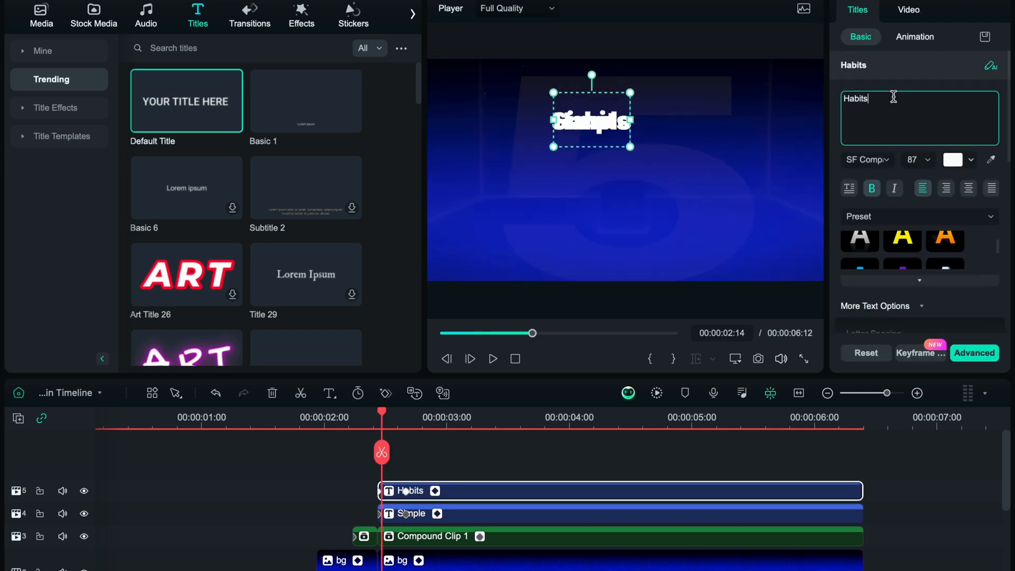
Shift the Habits title to start at 00:00:02:20, where the reference word appears.
click(410, 467)
key(space)
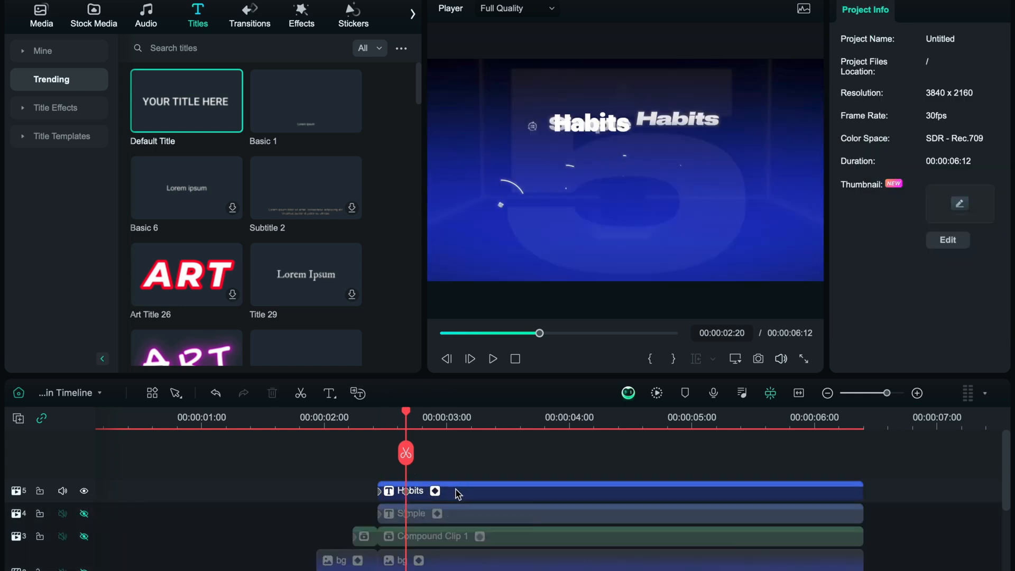
drag(458, 493, 482, 498)
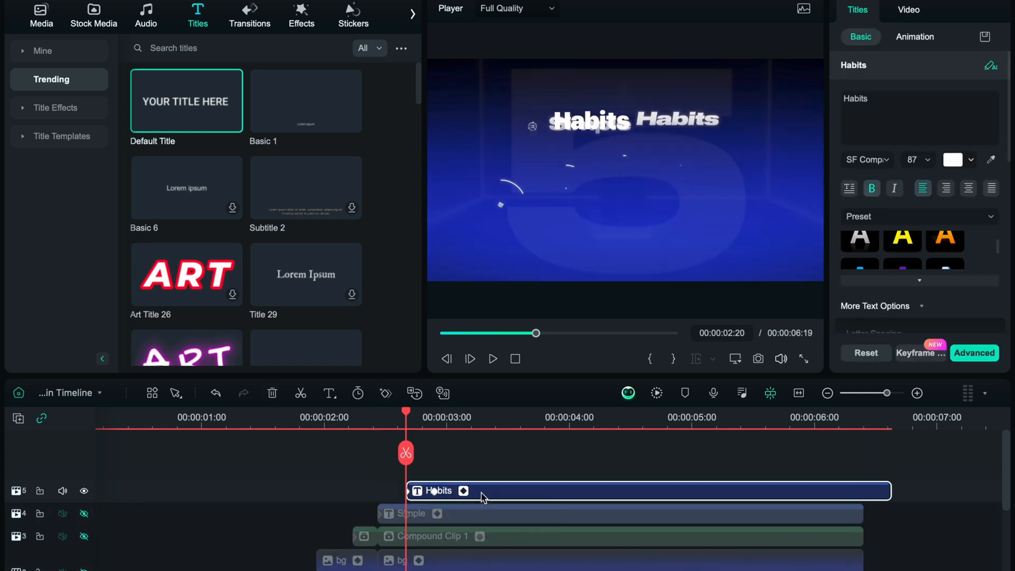
Position the Habits title at X 486.89, Y 527.48 on its first keyframe and about X 484.66, Y 490.26 at 00:00:02:27.
click(876, 306)
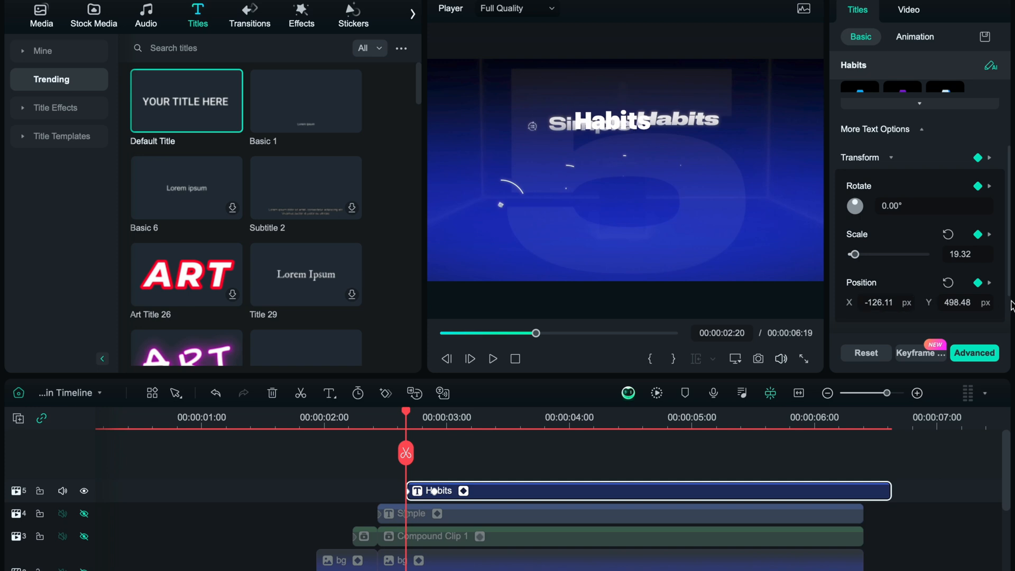
drag(905, 304, 1012, 312)
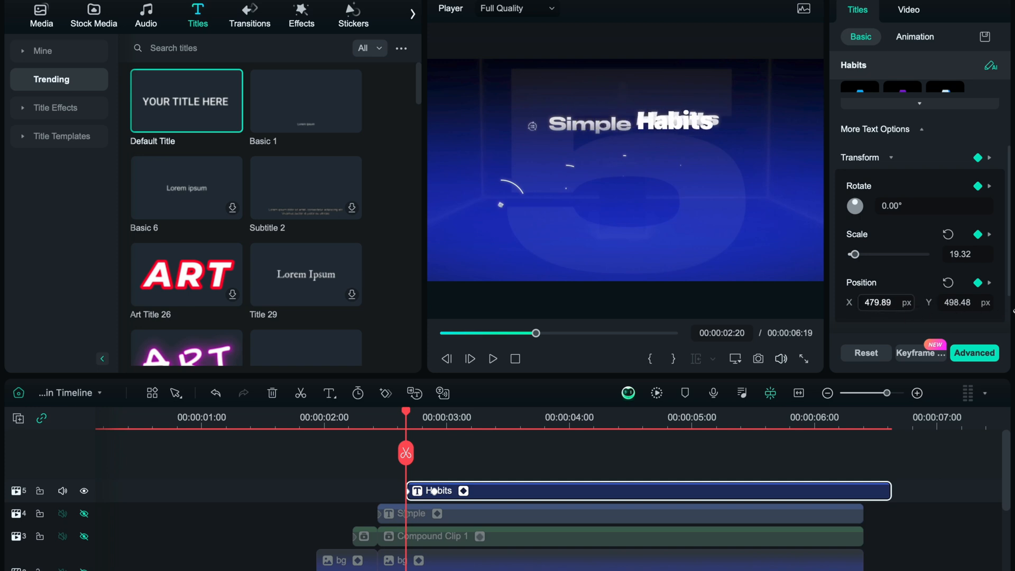
drag(887, 303, 884, 303)
drag(957, 302, 1005, 304)
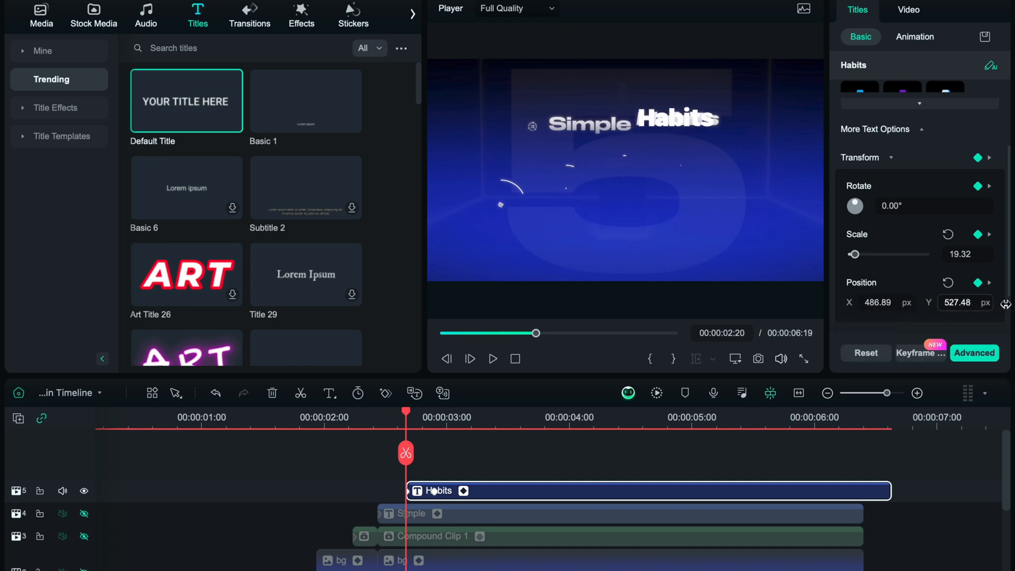
drag(406, 452, 435, 456)
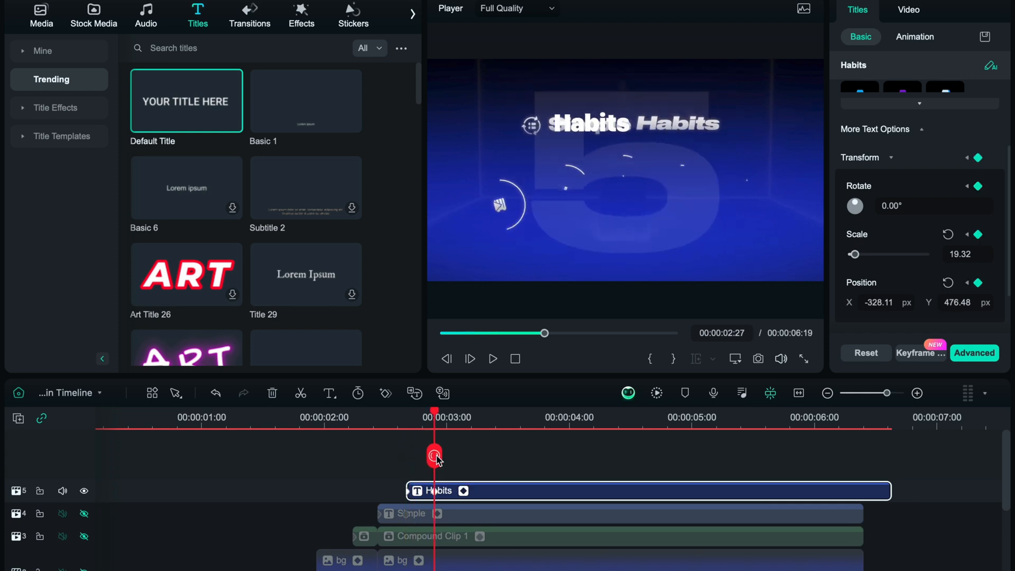
drag(583, 129, 665, 129)
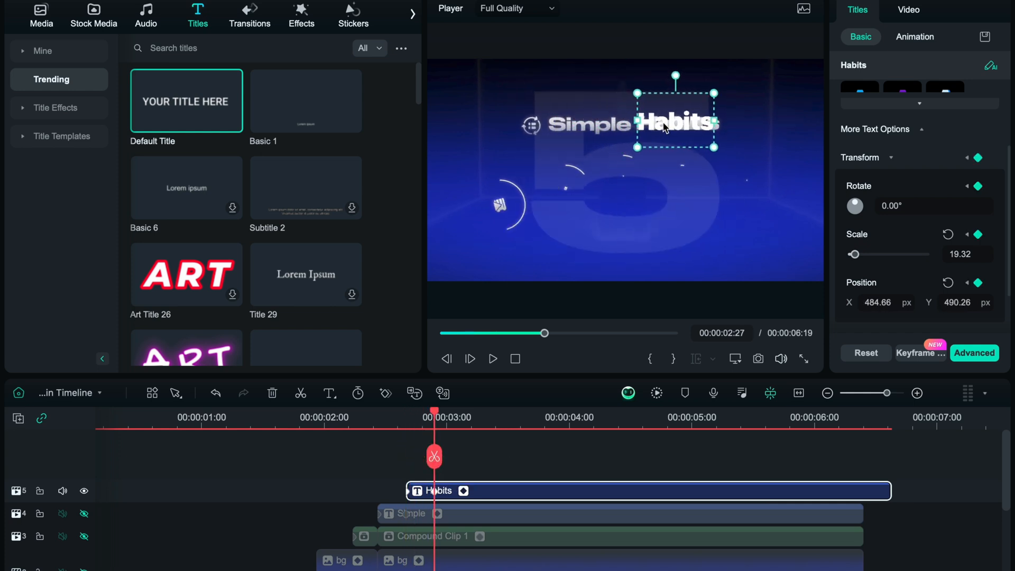
Check the Simple title's position against Habits and review the combined text animation over the timeline.
click(481, 514)
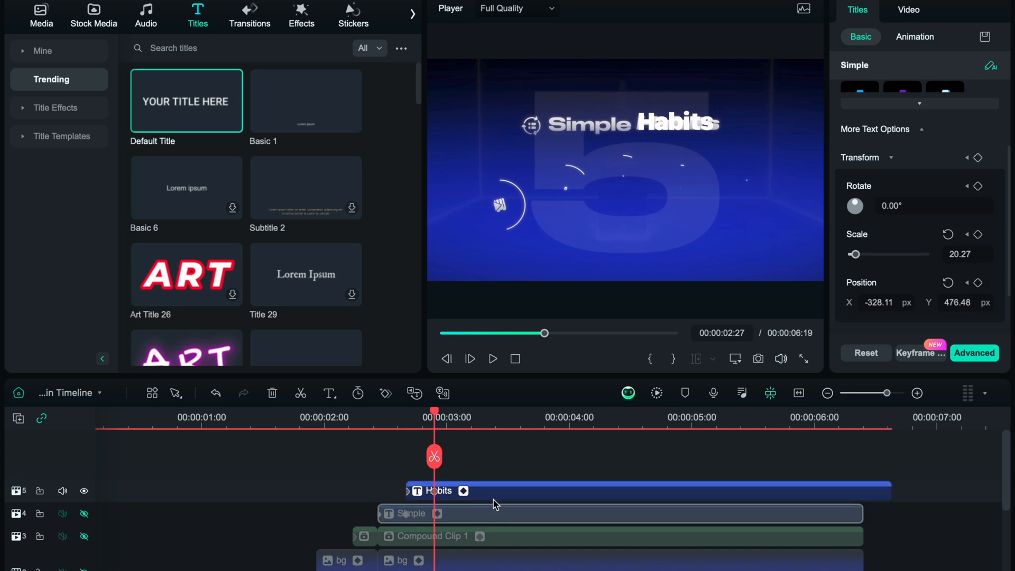
drag(324, 472, 496, 470)
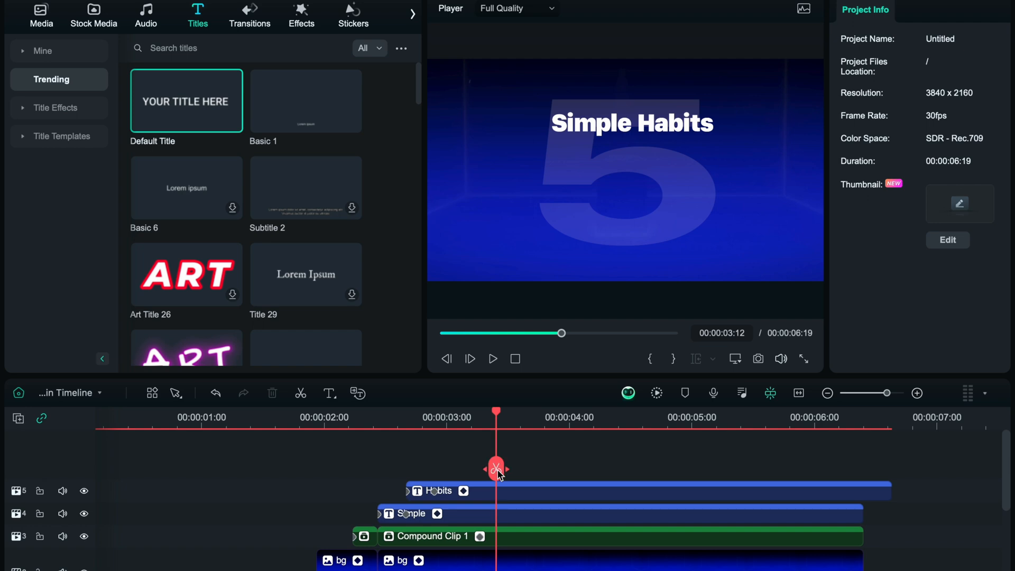
drag(500, 472, 509, 472)
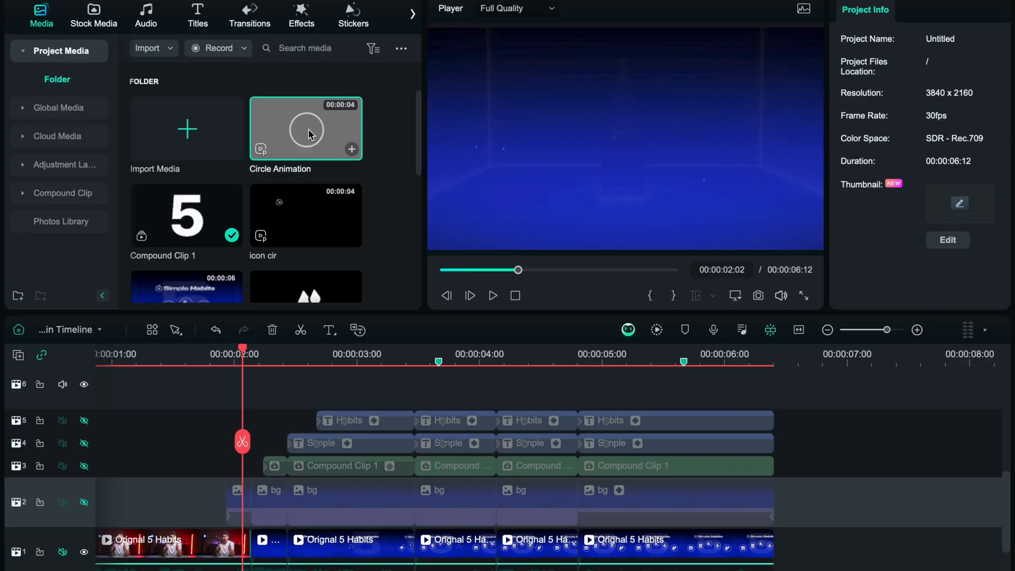
Place the Circle Animation clip on track 6 above the titles, starting at 00:00:02:02.
drag(309, 129, 243, 416)
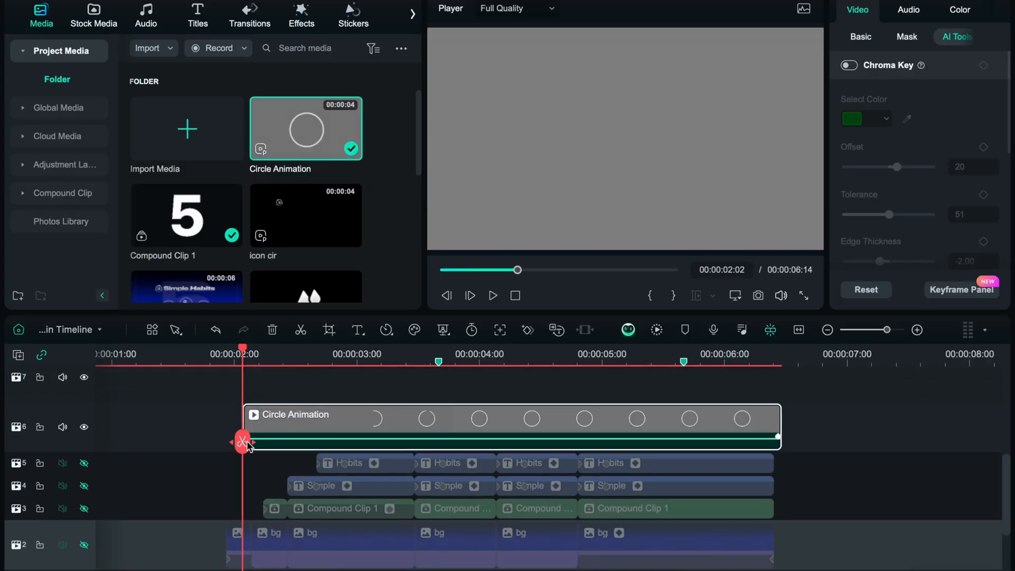
Key out the grey background of the Circle Animation clip with Chroma Key, sampling the key colour from the preview.
drag(244, 442, 400, 434)
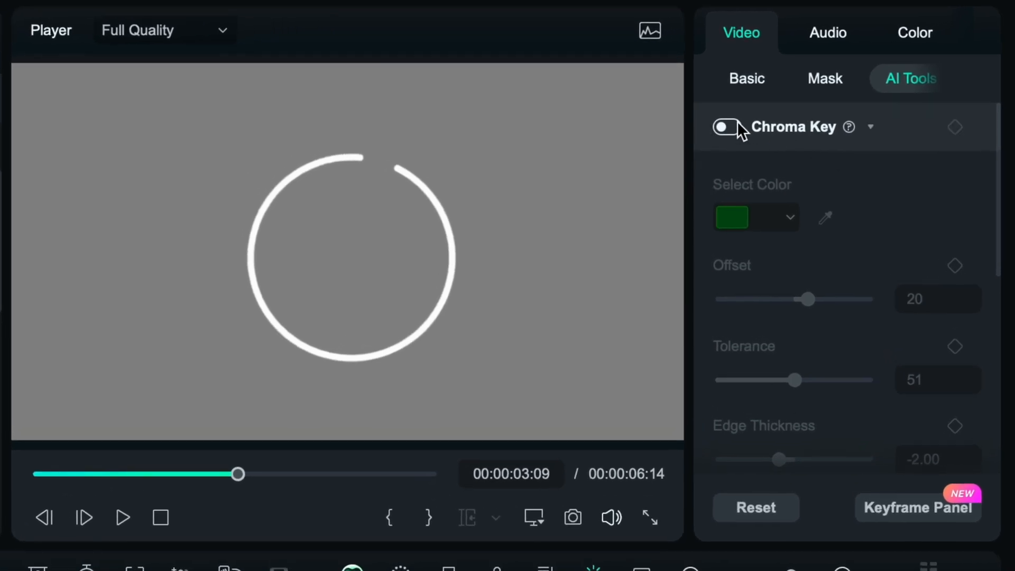
click(732, 127)
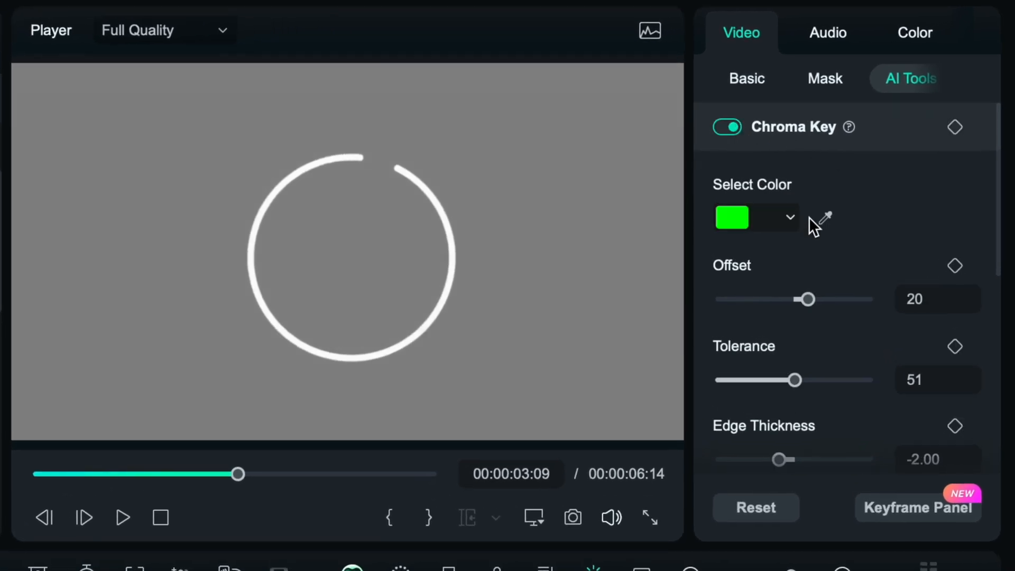
click(823, 218)
click(602, 215)
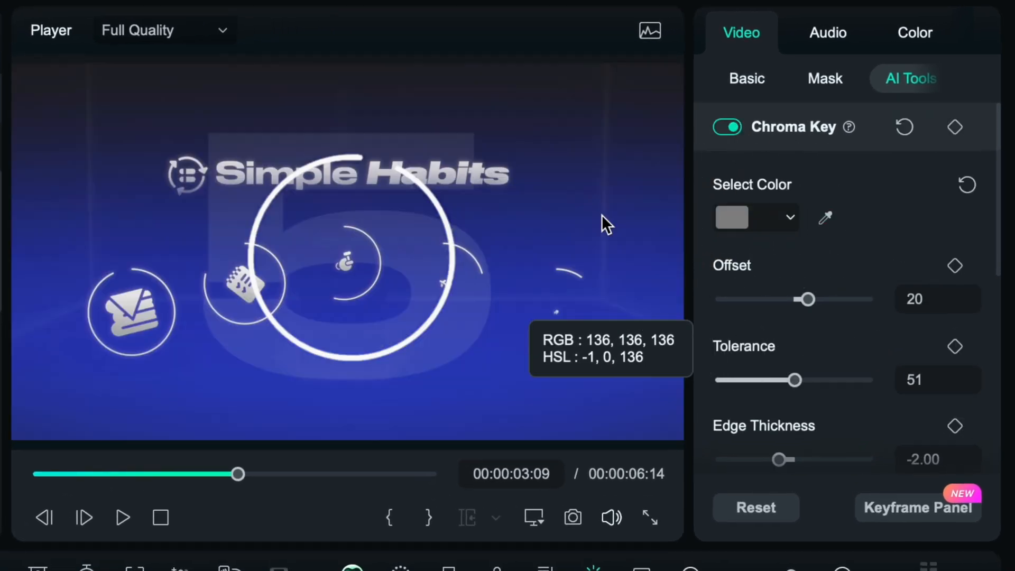
drag(817, 299, 1012, 317)
drag(829, 380, 875, 382)
drag(778, 459, 829, 456)
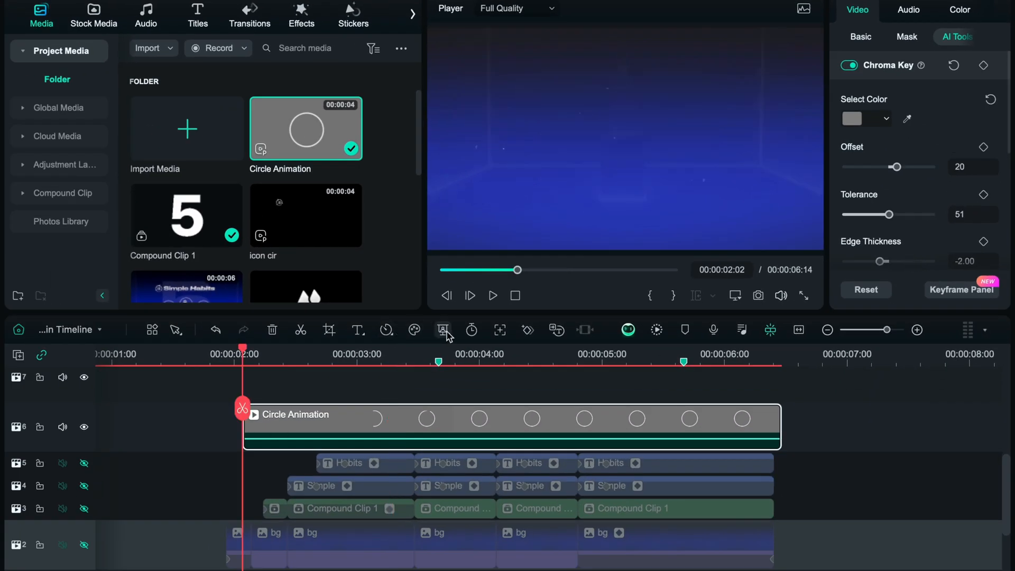
Crop the Circle Animation clip closely around the fully drawn circle, keeping the 16:9 ratio.
click(328, 334)
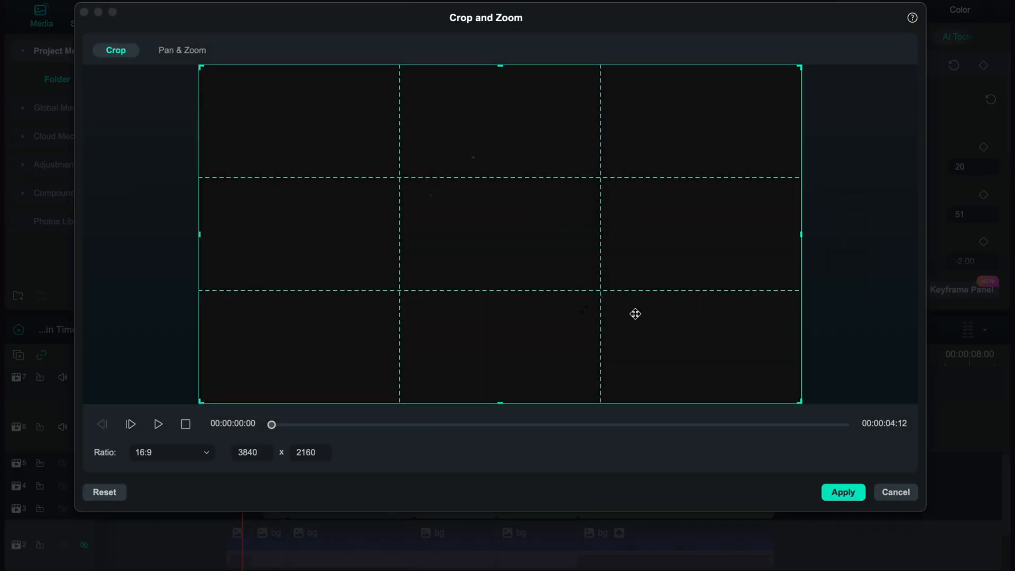
click(501, 425)
drag(801, 235, 670, 250)
drag(199, 198, 238, 211)
drag(254, 216, 362, 237)
drag(726, 216, 693, 214)
drag(603, 160, 603, 195)
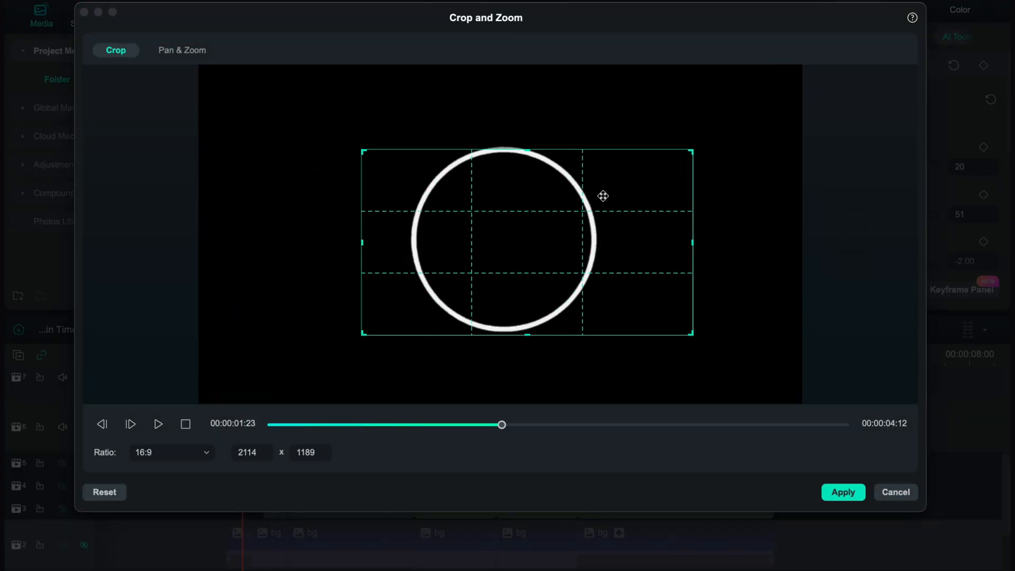
drag(528, 150, 531, 139)
drag(711, 237, 691, 240)
drag(535, 244, 512, 248)
drag(505, 328, 506, 337)
drag(541, 295, 534, 296)
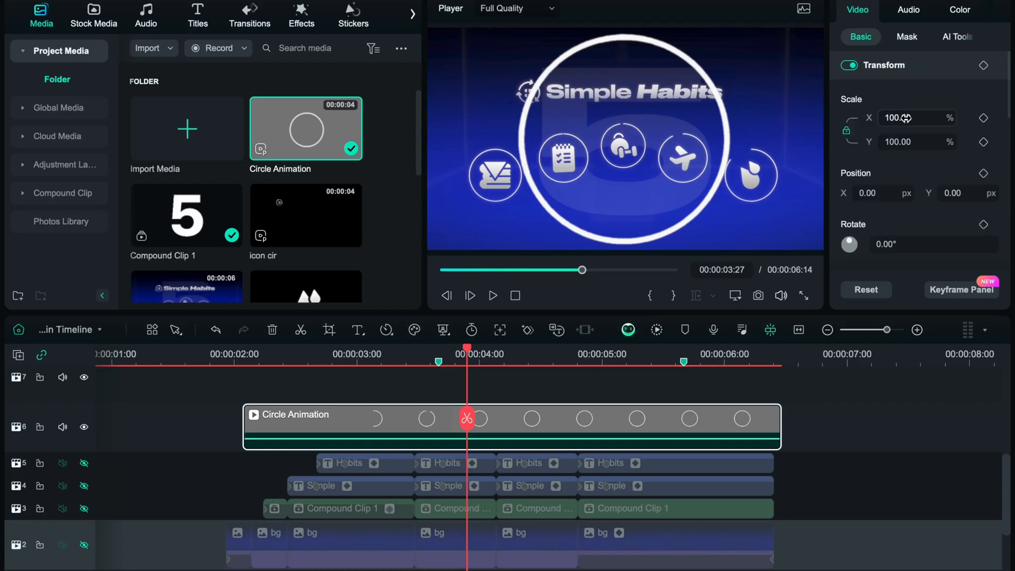
Scale the circle clip to 25% and position it at X -1255.35, Y -349.00, around the reference's first icon.
drag(893, 193, 875, 195)
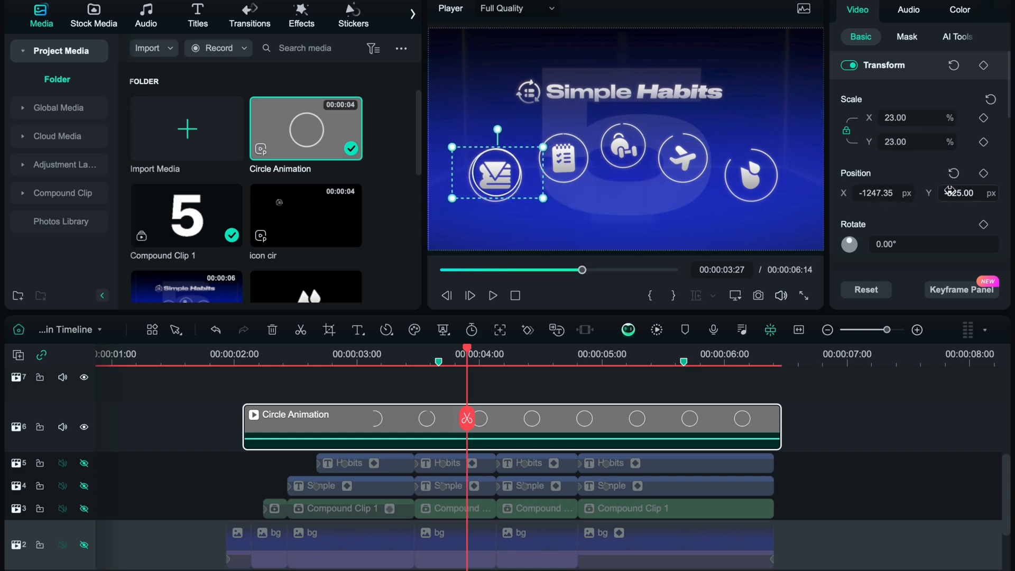
drag(949, 192, 937, 192)
mouse_move(903, 121)
mouse_down()
mouse_move(922, 122)
mouse_move(910, 121)
mouse_up()
drag(883, 194, 877, 195)
mouse_move(913, 119)
mouse_down()
mouse_move(898, 118)
mouse_move(908, 118)
mouse_up()
click(467, 418)
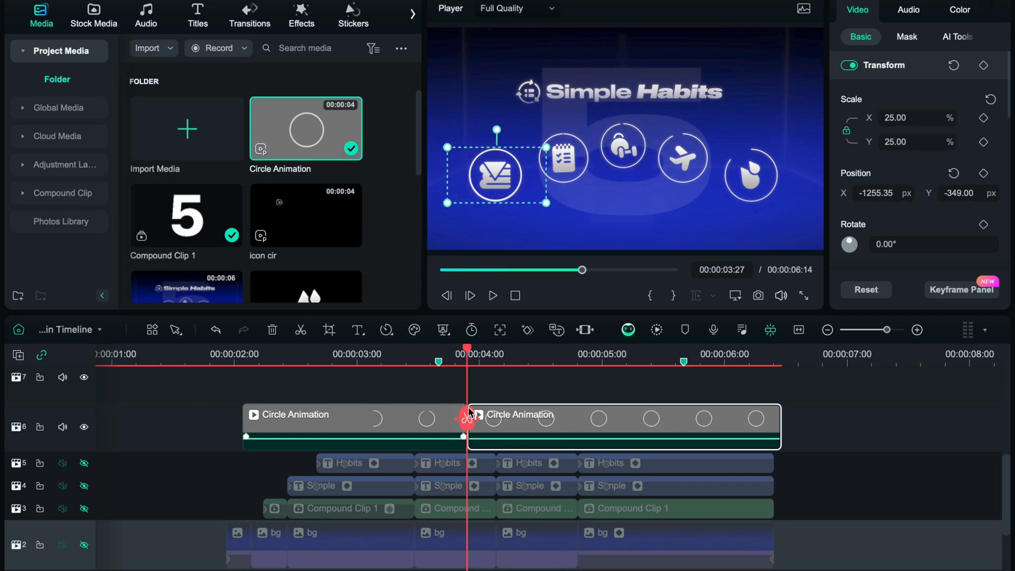
key(ctrl+z)
Copy the Circle Animation clip onto track 7 starting at 00:00:02:22 and move its circle over the notepad icon.
drag(472, 354, 419, 419)
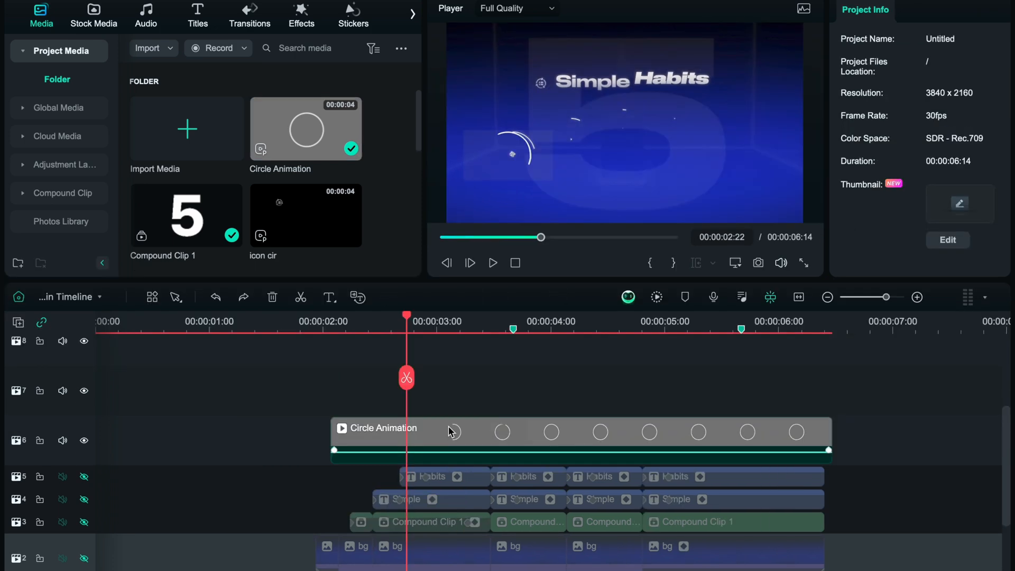
click(426, 438)
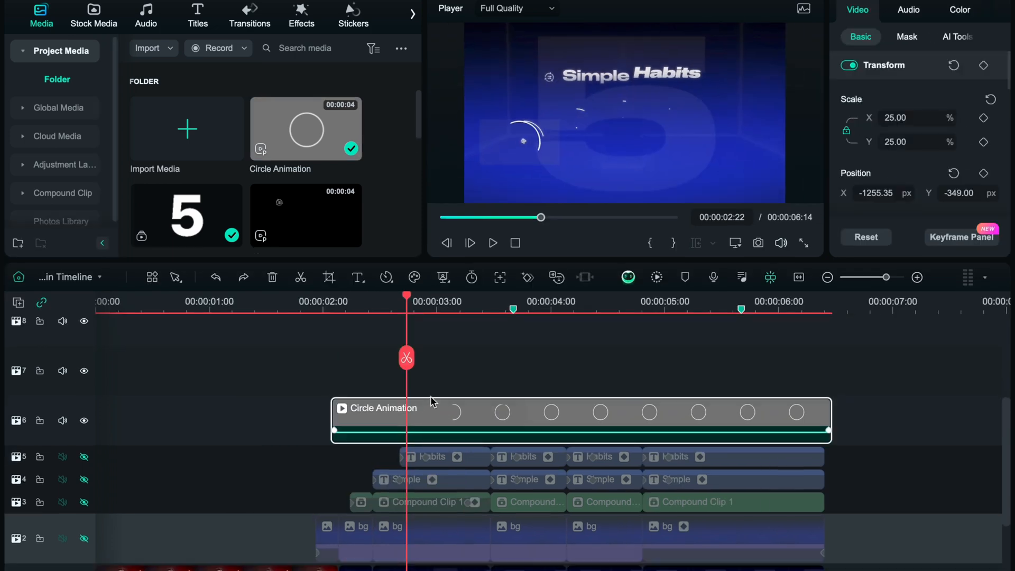
right_click(417, 419)
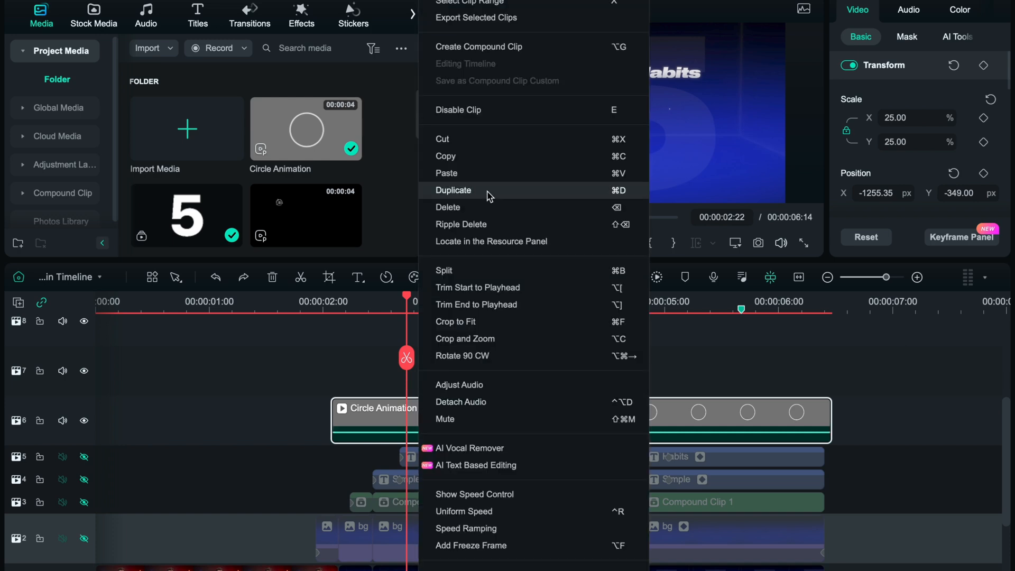
click(496, 175)
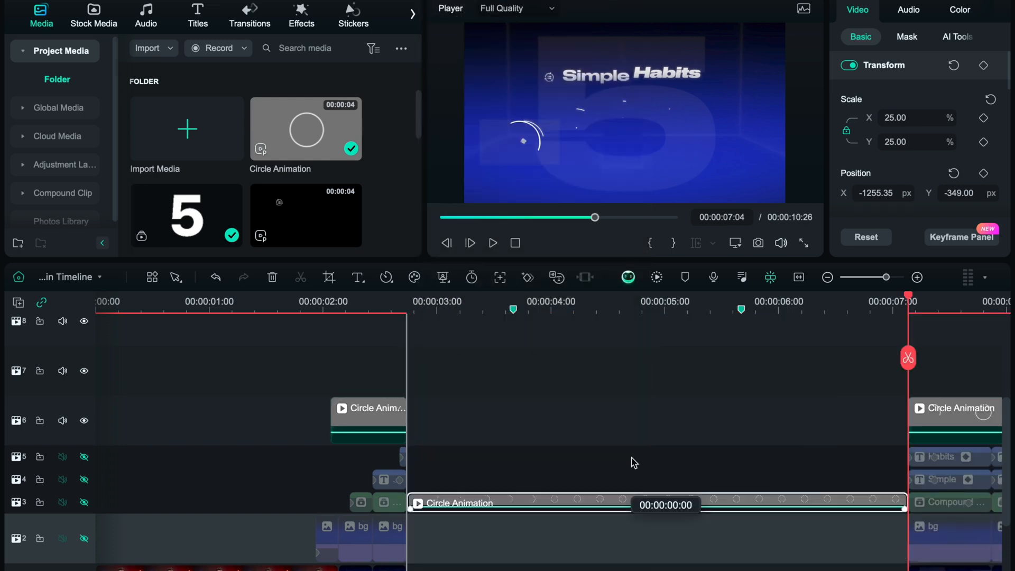
drag(892, 409, 590, 519)
drag(390, 510, 639, 538)
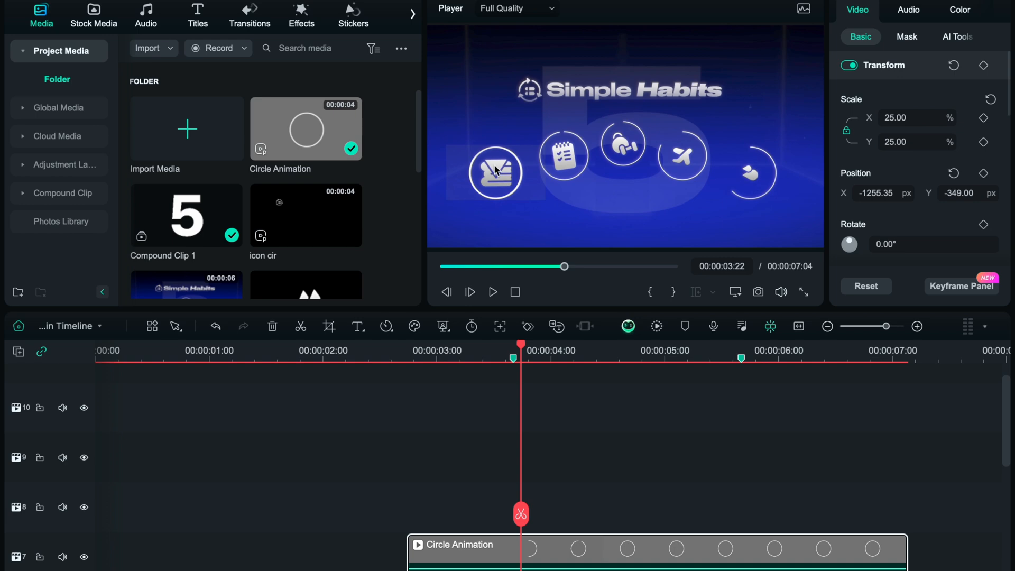
drag(507, 170, 565, 153)
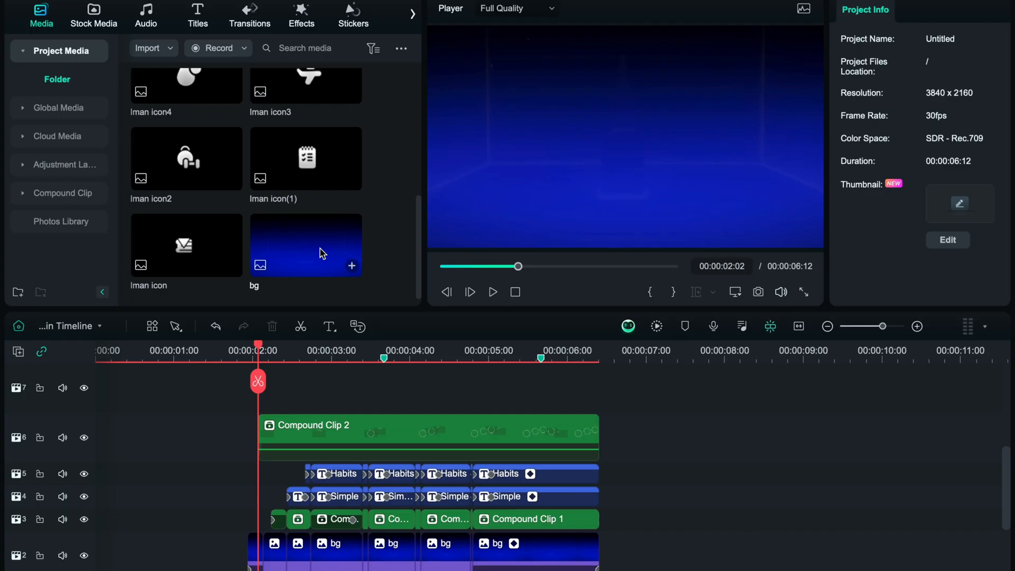
Place the Iman icon image on track 7 at 00:00:02:02 and key out its black background with Chroma Key.
drag(202, 258, 293, 394)
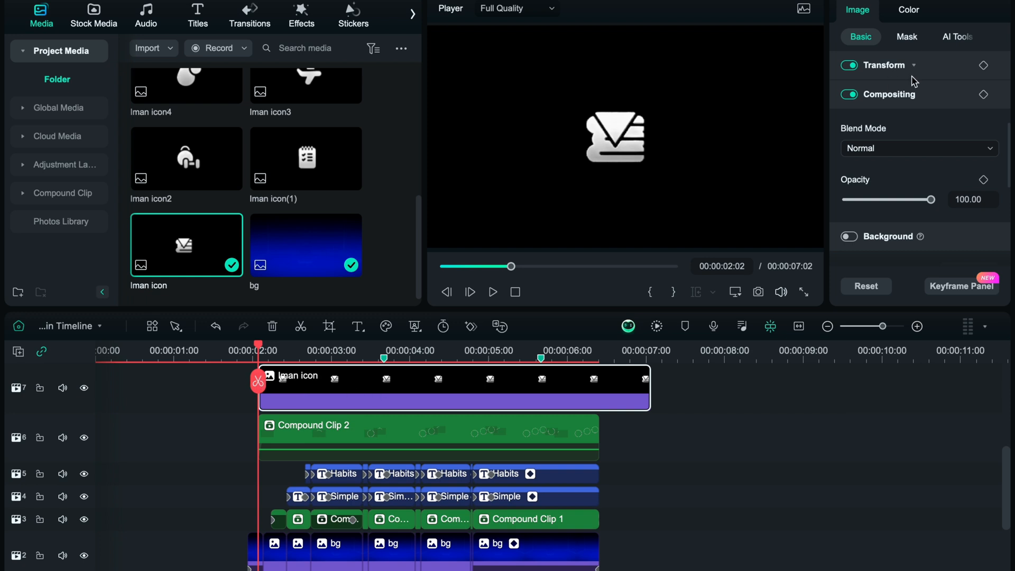
click(954, 38)
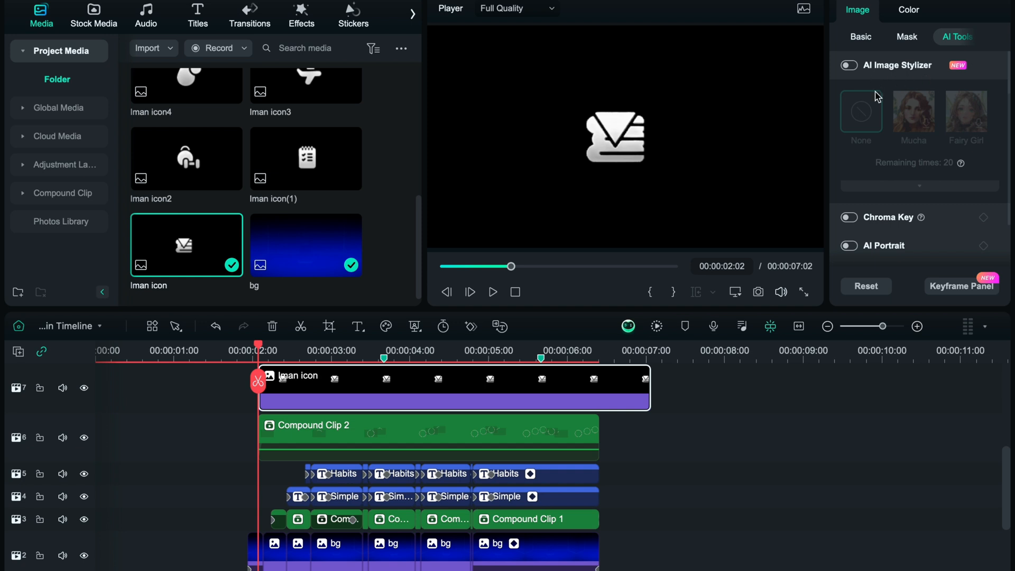
scroll(873, 211, down, 2)
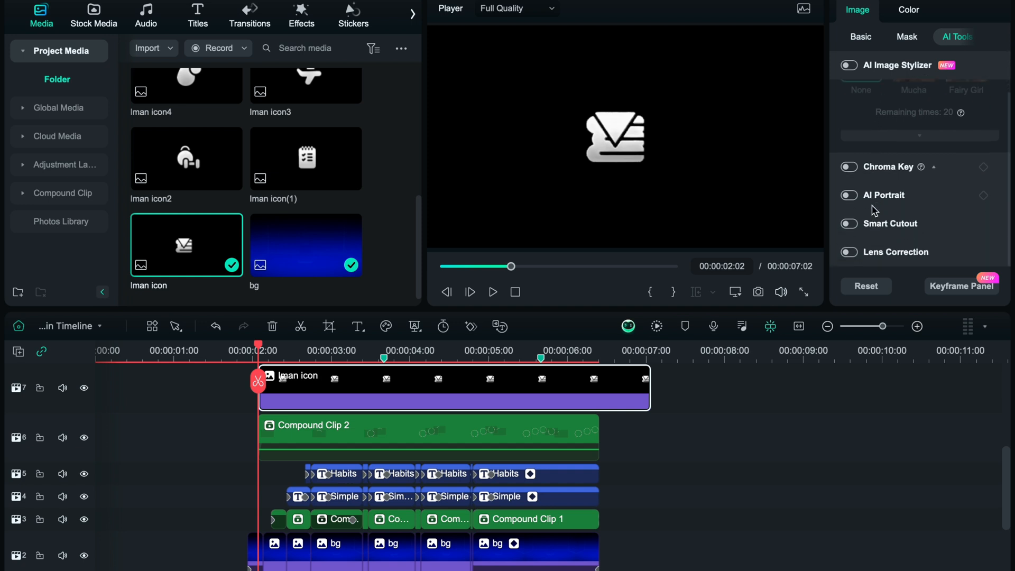
click(849, 166)
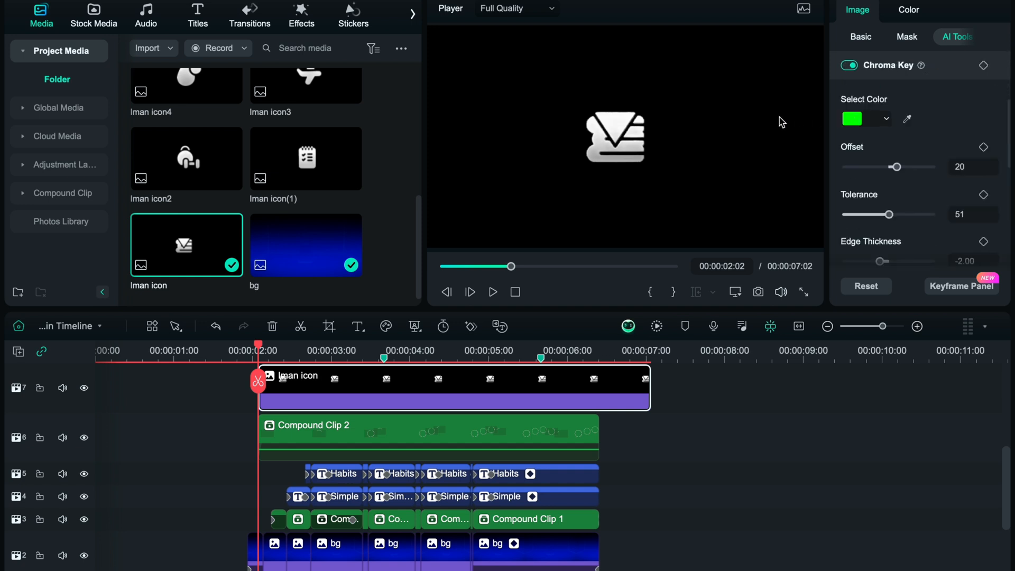
click(907, 119)
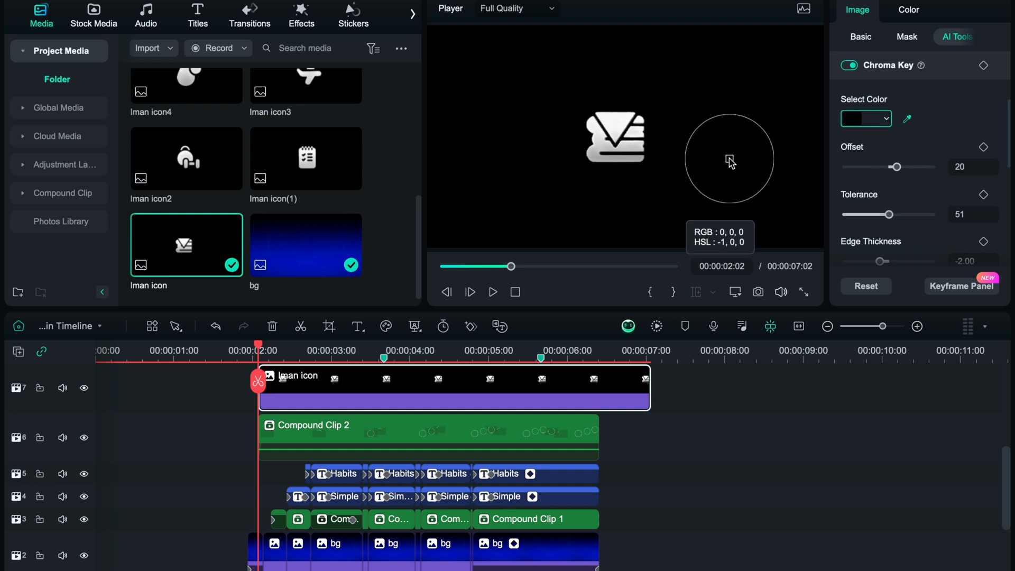
click(728, 156)
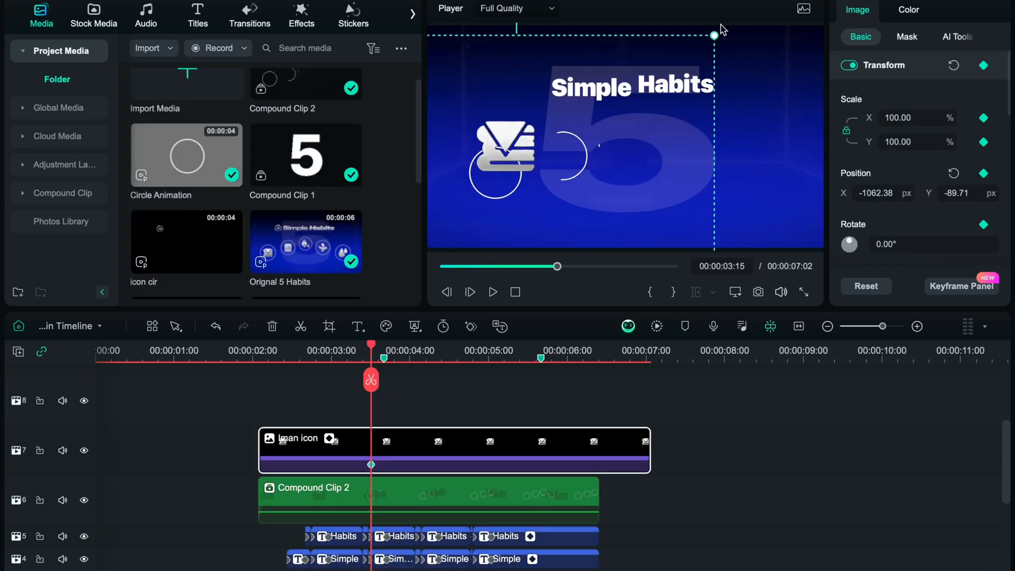
Fit the icon inside the first circle at 00:00:03:15, scaled to 53.41% at X -1201.74, Y -343.88.
drag(717, 31, 602, 121)
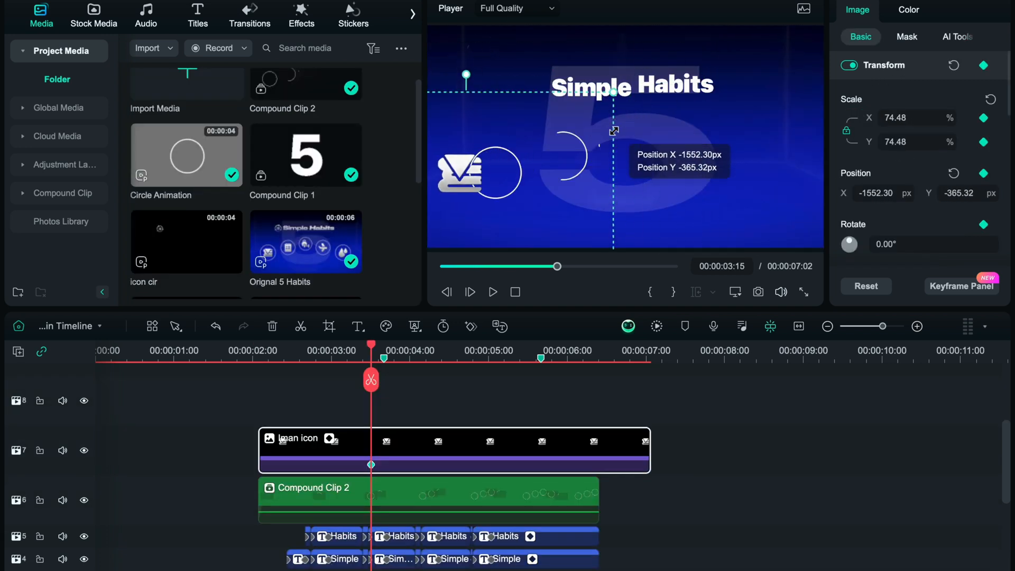
drag(889, 121, 923, 119)
text(47.48)
key(Return)
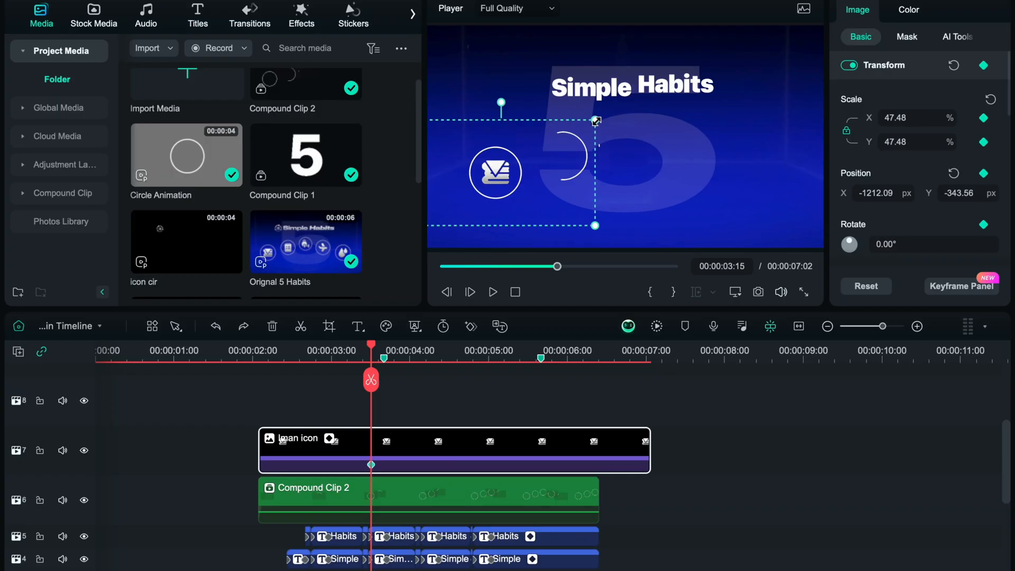
mouse_move(596, 121)
mouse_down()
mouse_move(606, 128)
mouse_move(608, 113)
mouse_up()
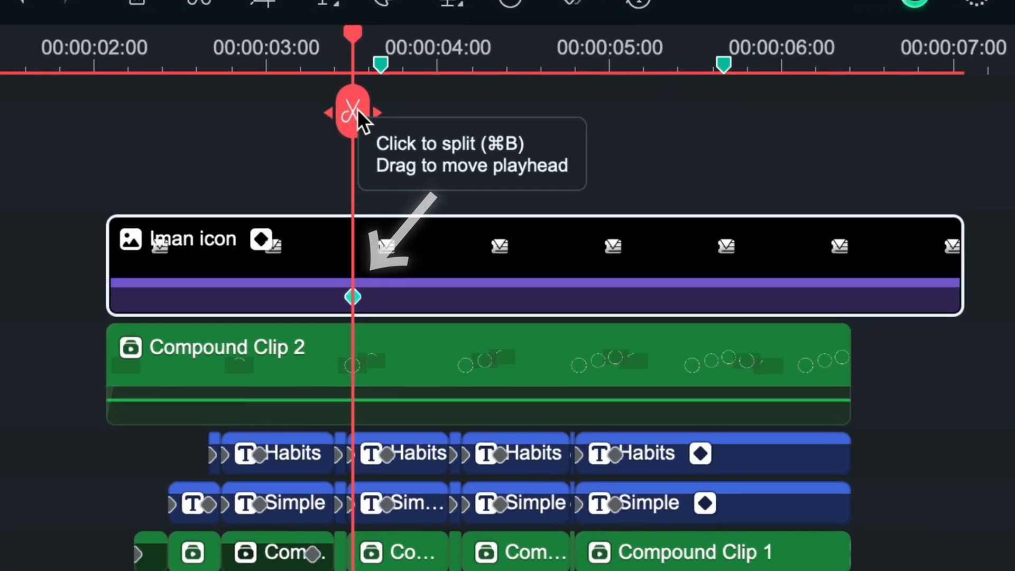
Add a Transform keyframe to the icon at 00:00:02:03 with rotation -120° and scale -1.59%.
drag(371, 363, 257, 366)
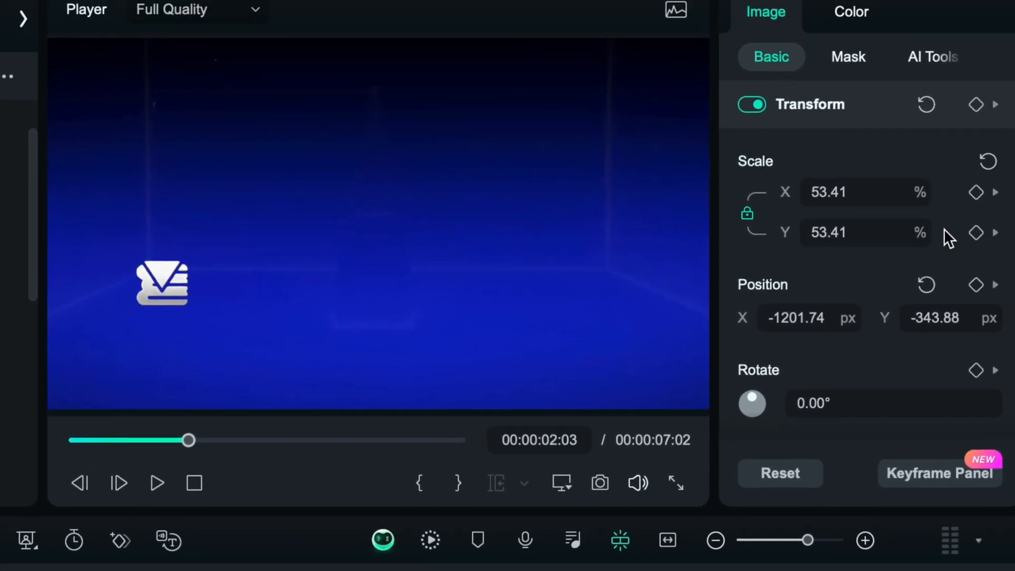
click(957, 123)
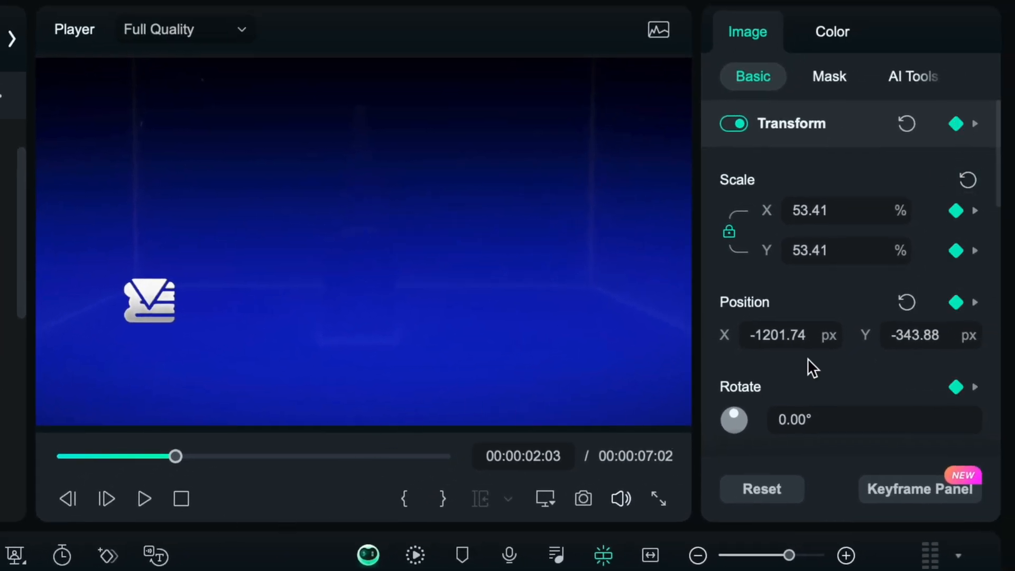
click(845, 427)
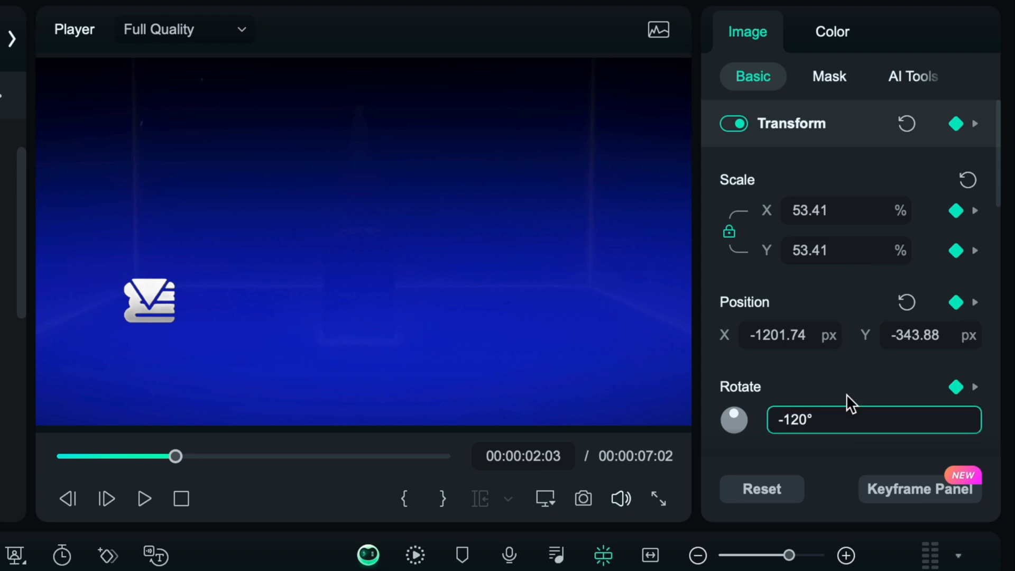
key(Return)
drag(840, 214, 800, 223)
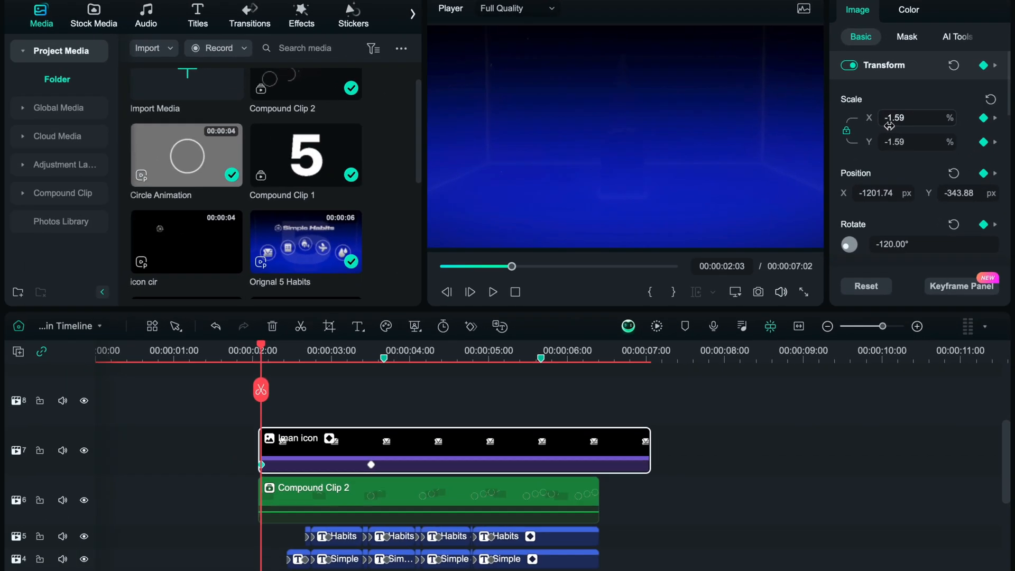
Place the Iman icon(1) image on track 8 at 00:00:02:22, above the first icon.
drag(261, 389, 384, 404)
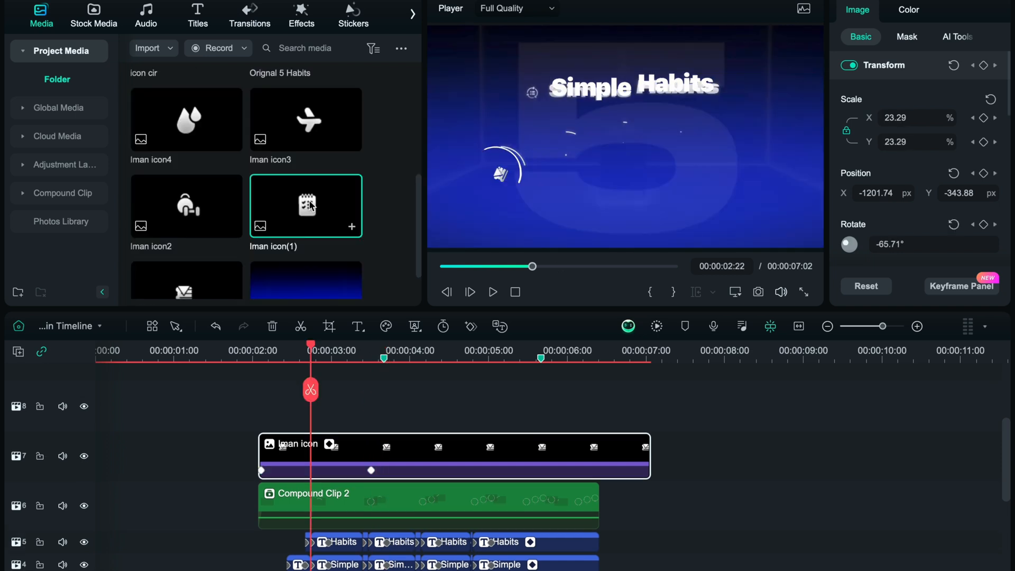
drag(310, 206, 317, 412)
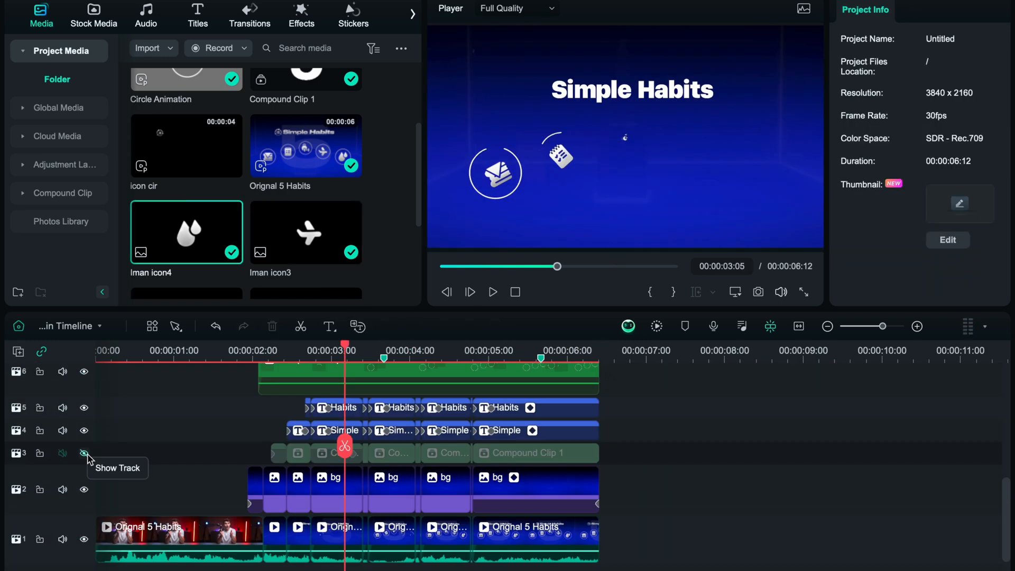
Show track 3 again and review the icon animation through to the end of the timeline.
click(84, 452)
drag(259, 444, 468, 443)
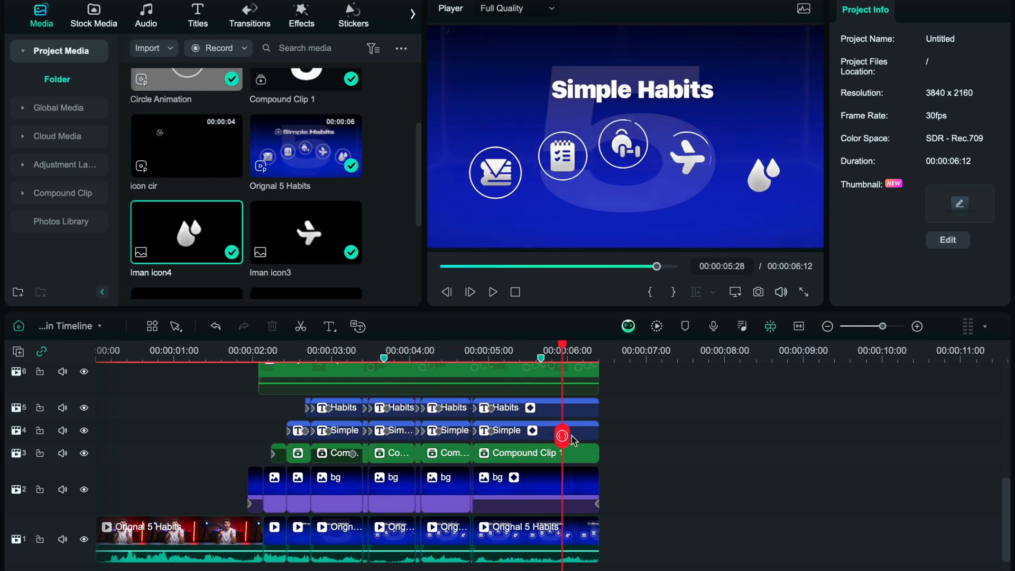
drag(573, 441, 590, 439)
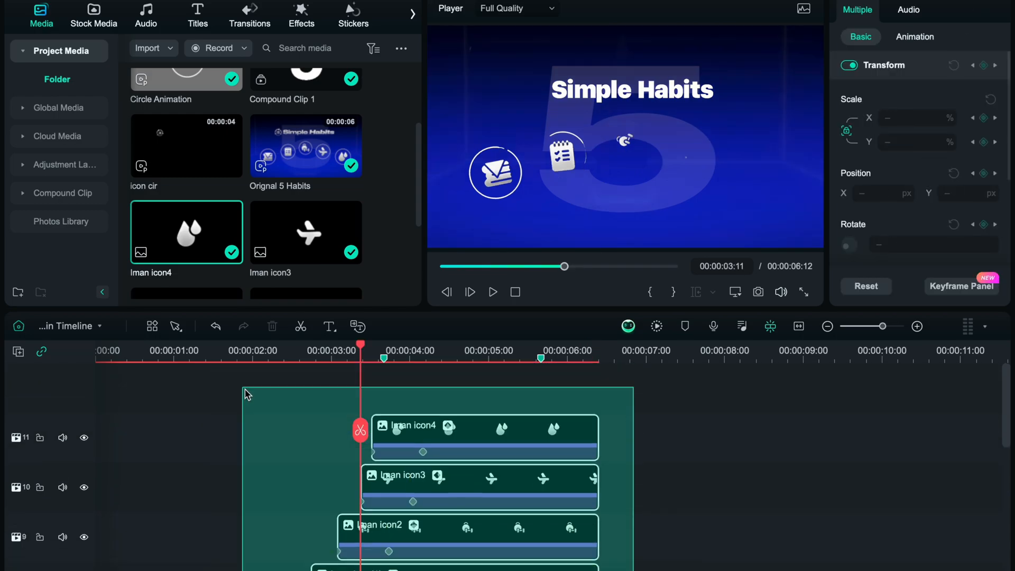
Combine the selected icon, circle and title clips into one compound clip and set its blend mode to Lighten.
key(alt+g)
key(Return)
drag(330, 412, 364, 405)
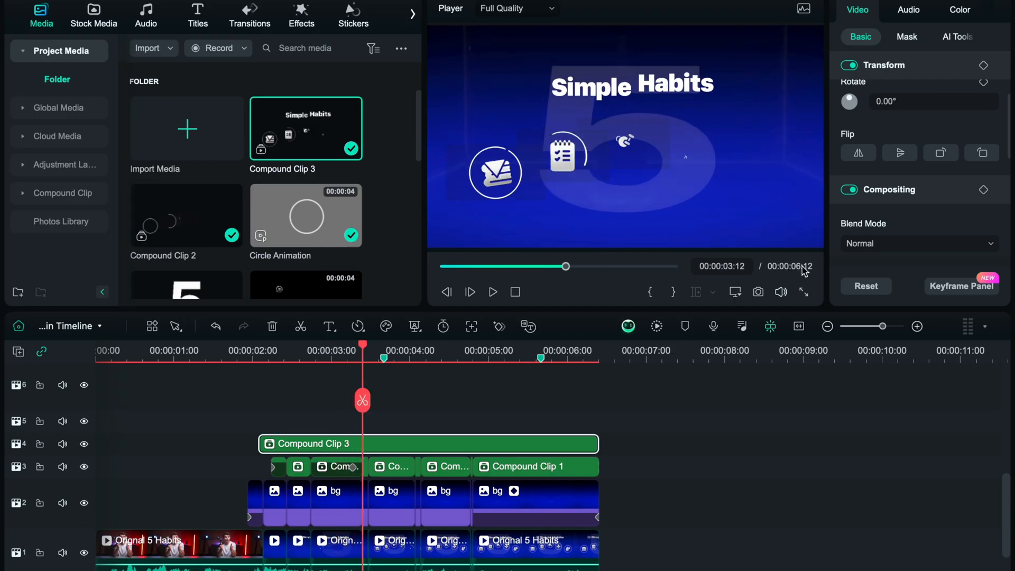
click(875, 244)
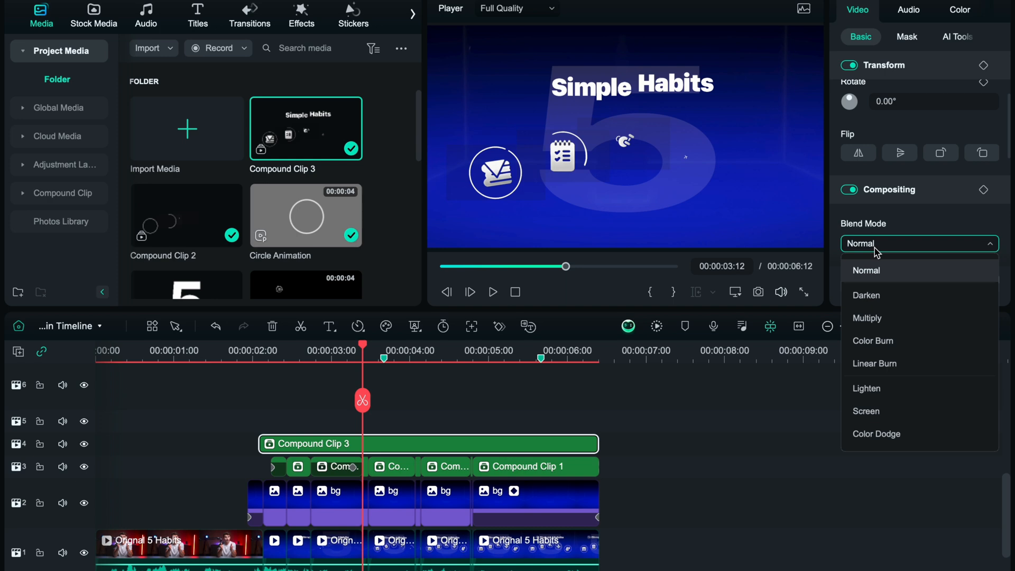
click(872, 389)
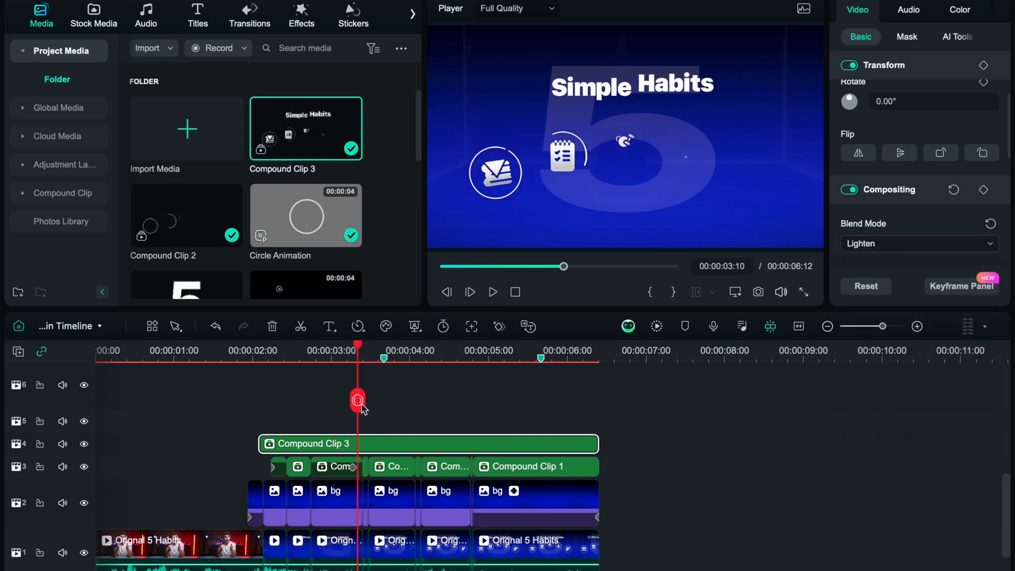
Combine all the clips on track 3 into a single compound clip.
drag(406, 402, 429, 403)
drag(621, 467, 253, 479)
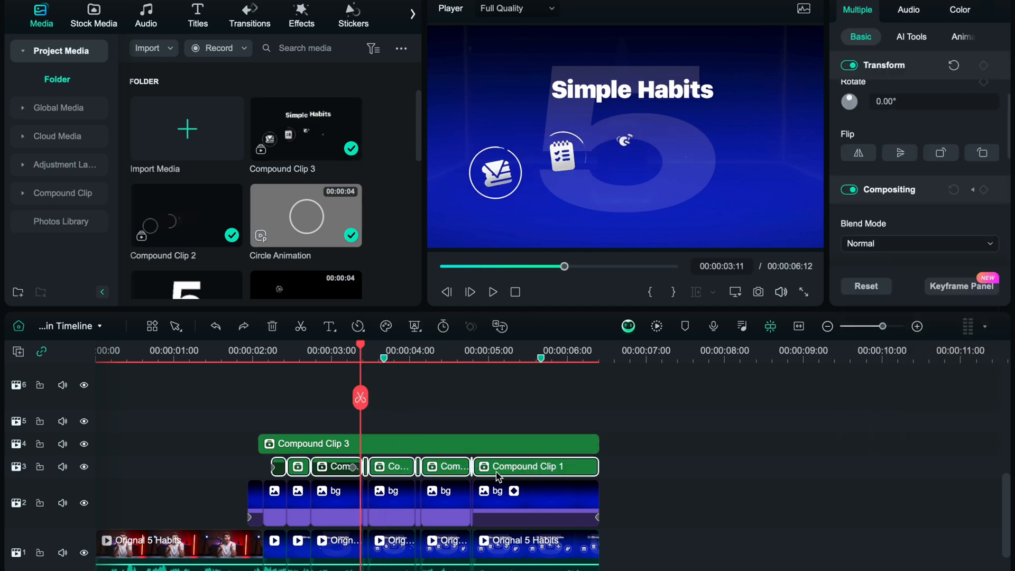
right_click(497, 473)
click(571, 306)
click(578, 303)
Add Transform keyframes at 00:00:03:11 to the compound clips on tracks 4 and 3.
click(448, 447)
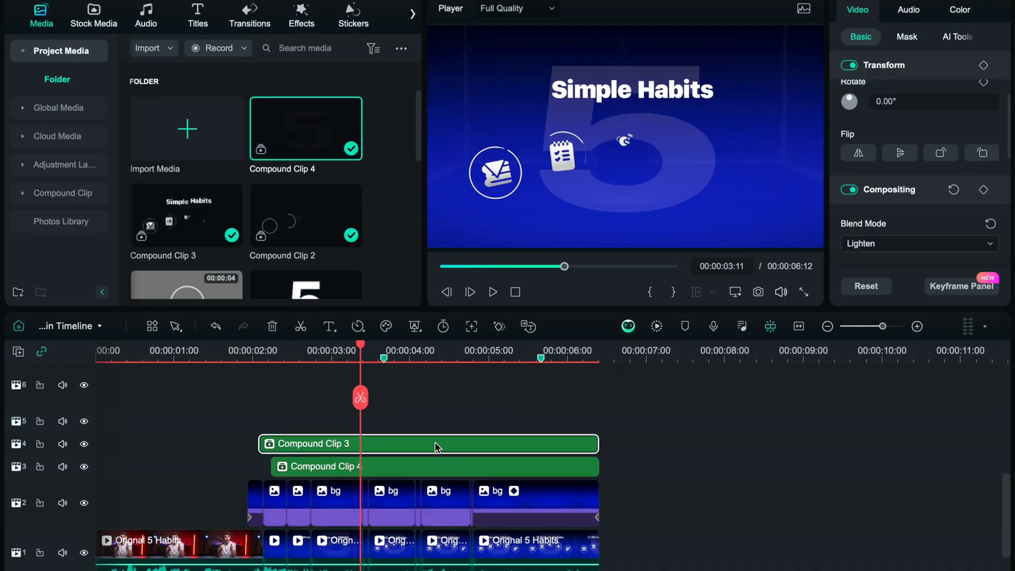
click(983, 65)
click(447, 467)
scroll(993, 71, down, 5)
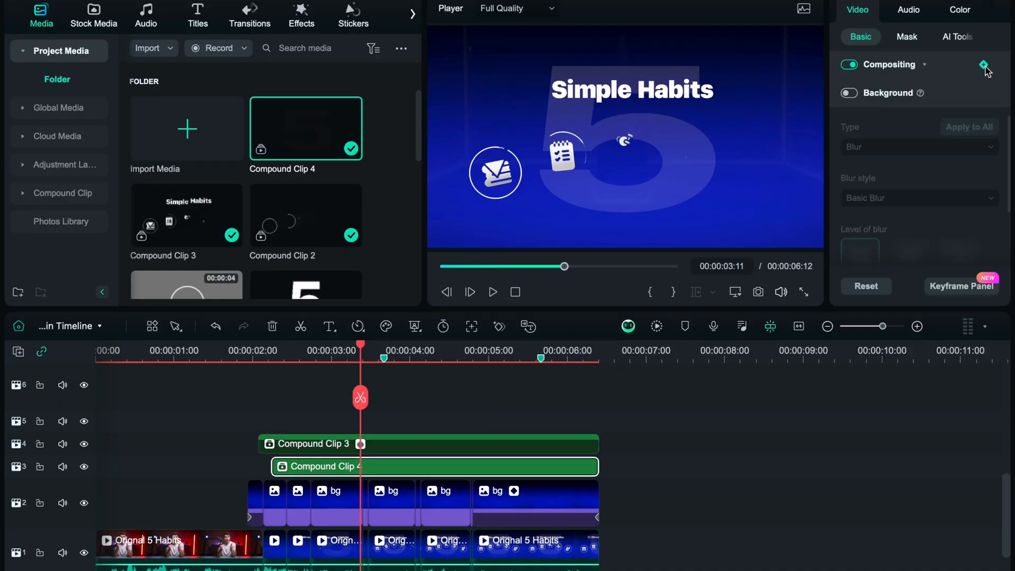
click(984, 66)
scroll(898, 95, down, 3)
scroll(878, 111, up, 5)
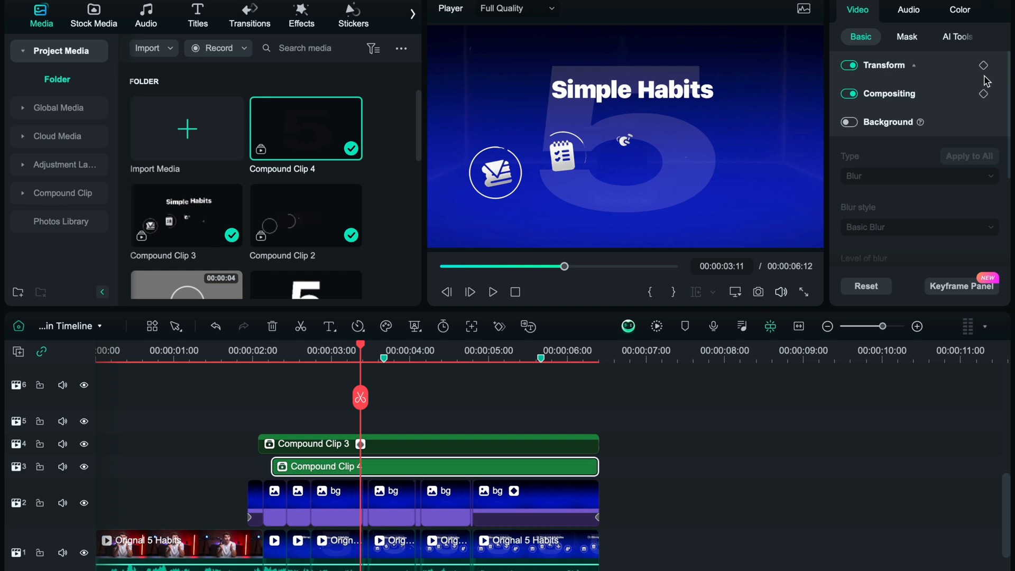
click(983, 65)
At the timeline's end, 00:00:06:12, scale up the compound clip on track 4 and set the one on track 3 to 113%.
drag(500, 401, 601, 400)
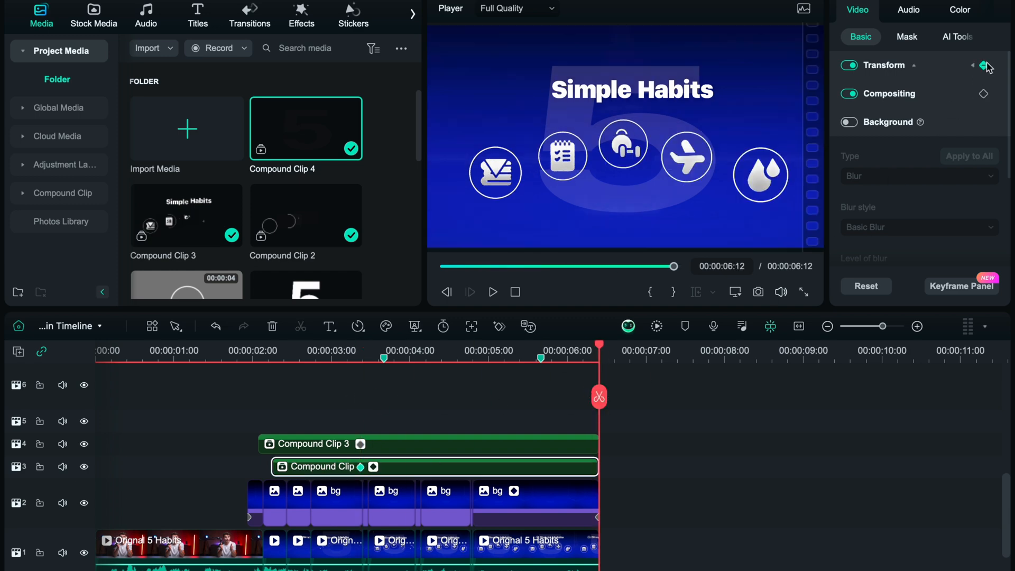
click(526, 444)
click(916, 67)
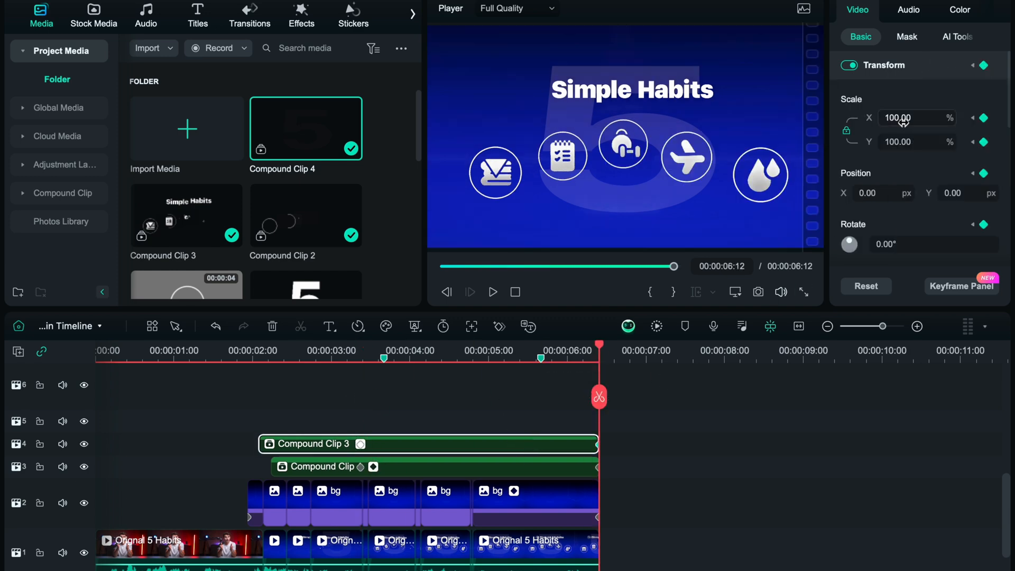
drag(910, 122, 913, 122)
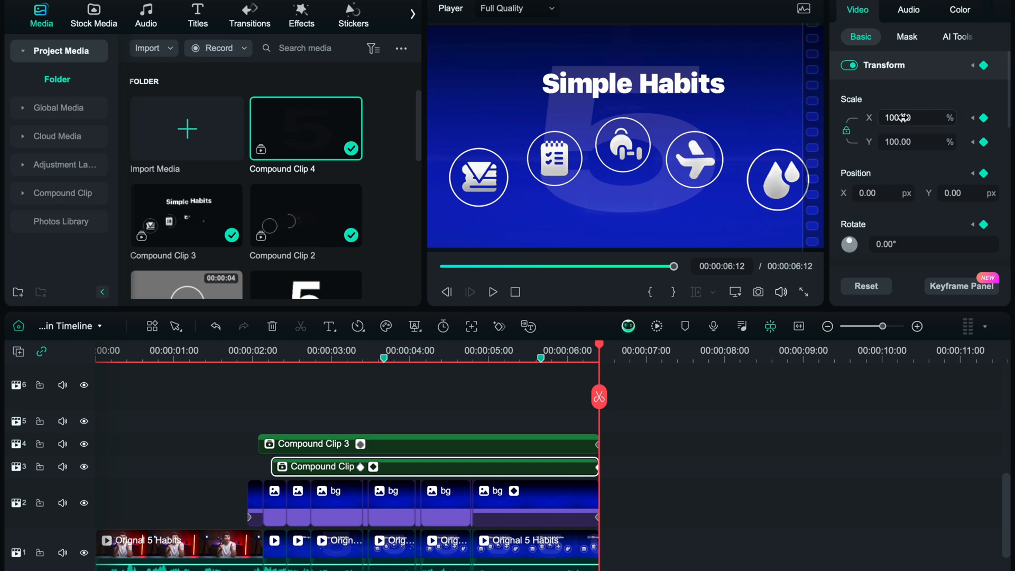
drag(910, 118, 913, 118)
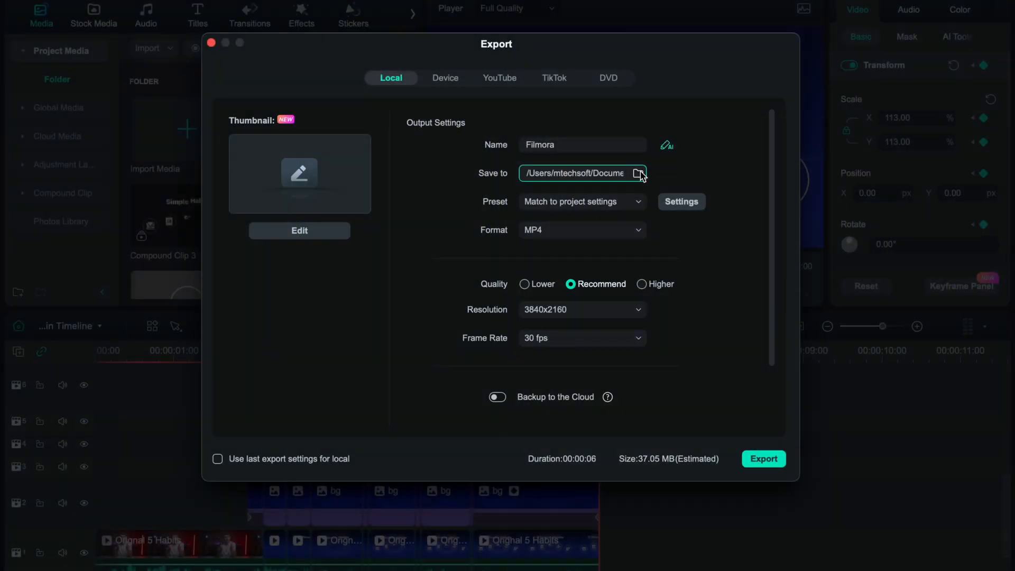
Export the video to the Documents folder at 4096x2160 resolution and 60 fps.
click(638, 173)
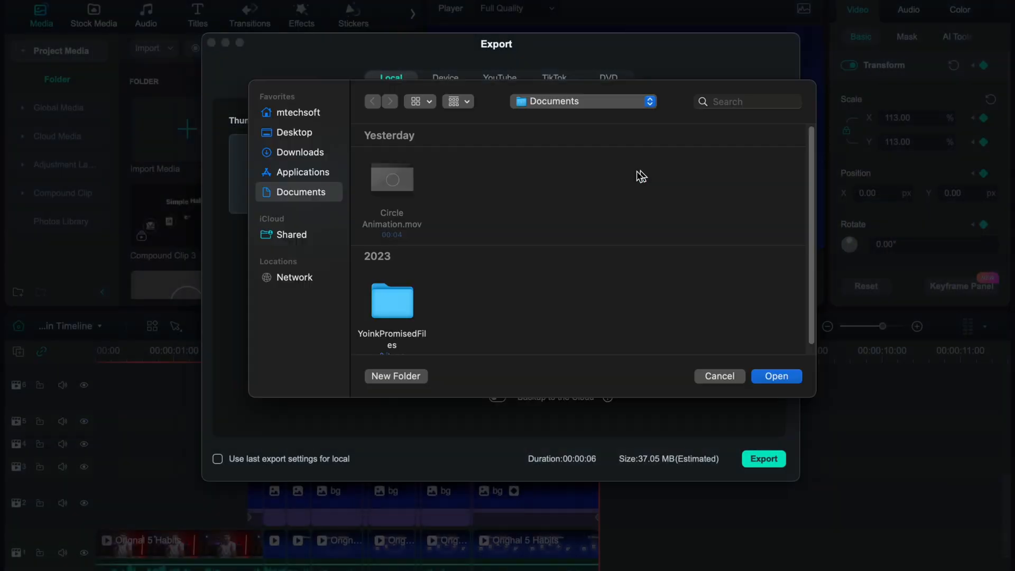
click(776, 376)
click(622, 312)
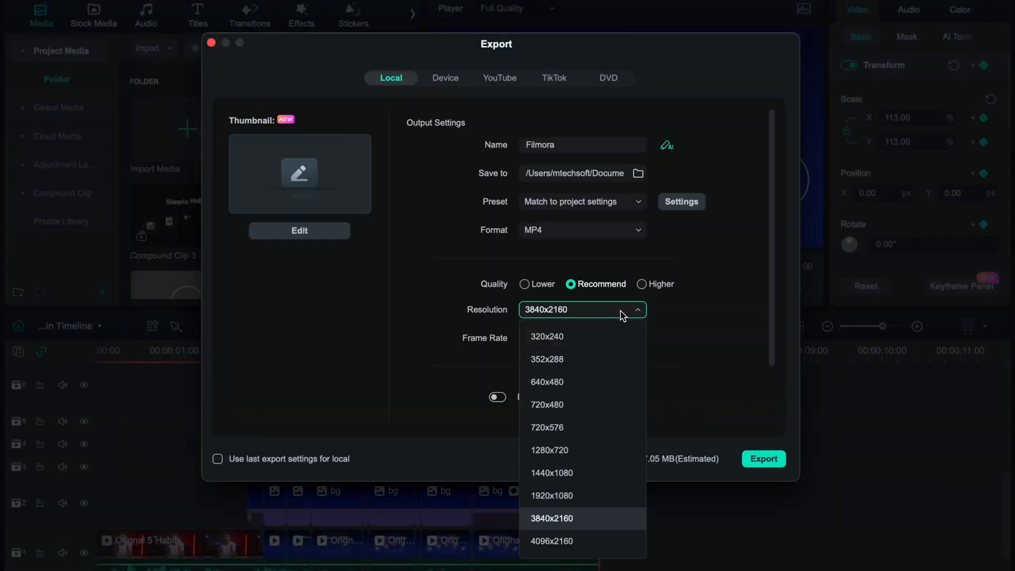
click(561, 544)
click(570, 339)
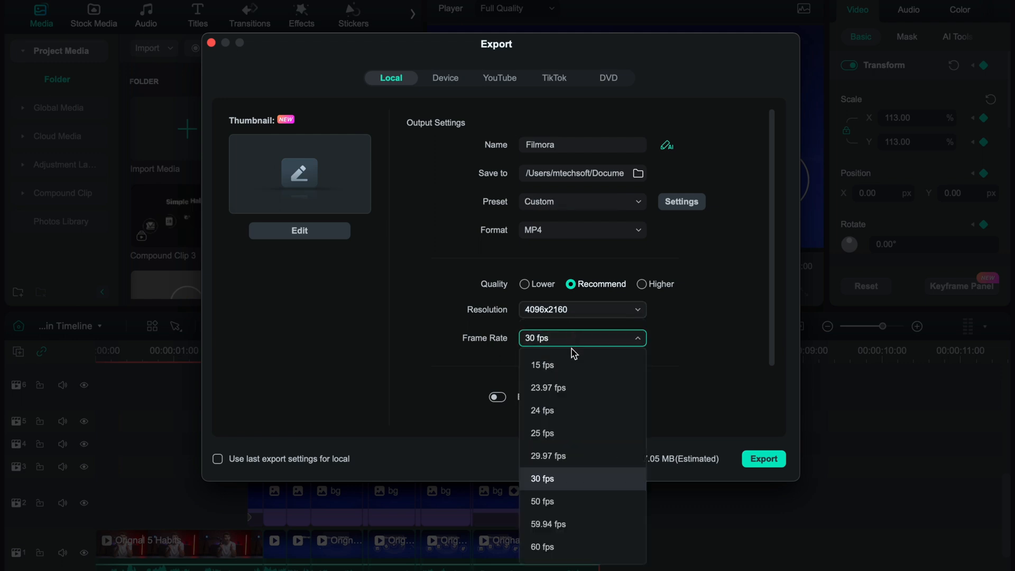
click(548, 547)
click(748, 458)
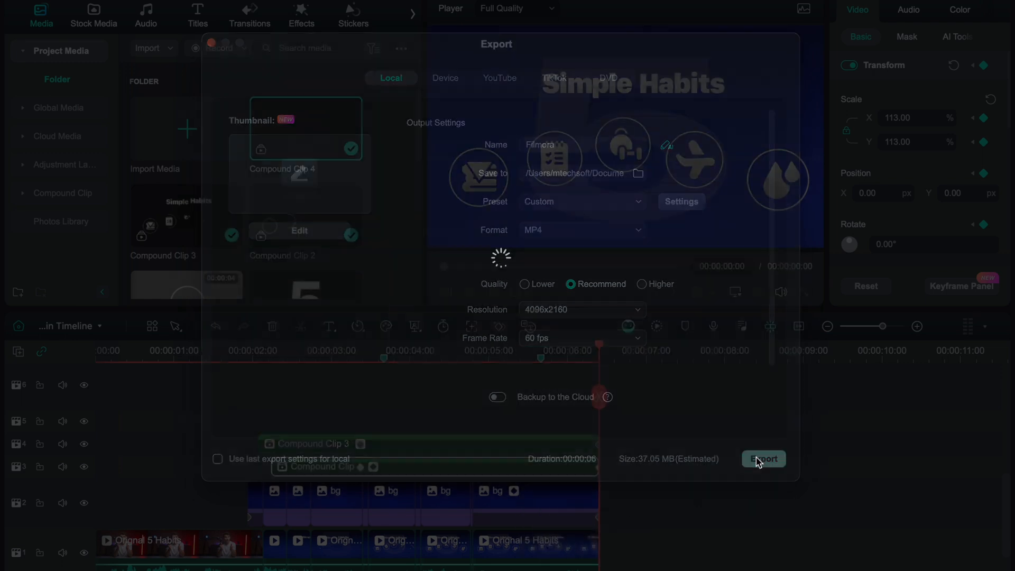